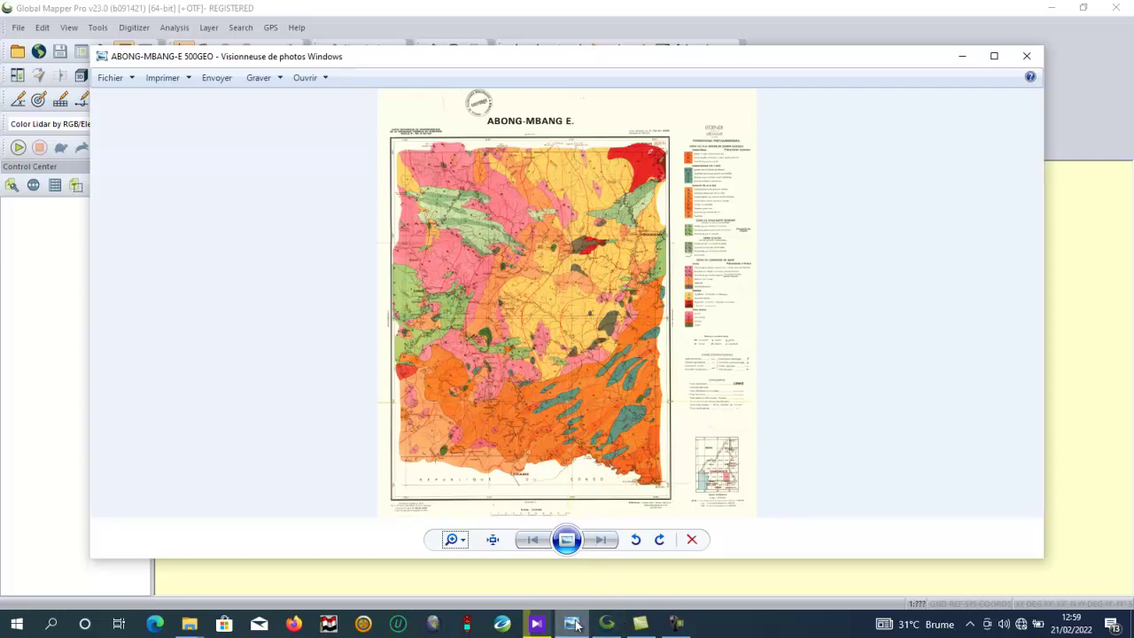
Load ABONG-MBANG-E 500GEO in Global Mapper with manual rectification, dismissing the rectification tip
left_click(609, 621)
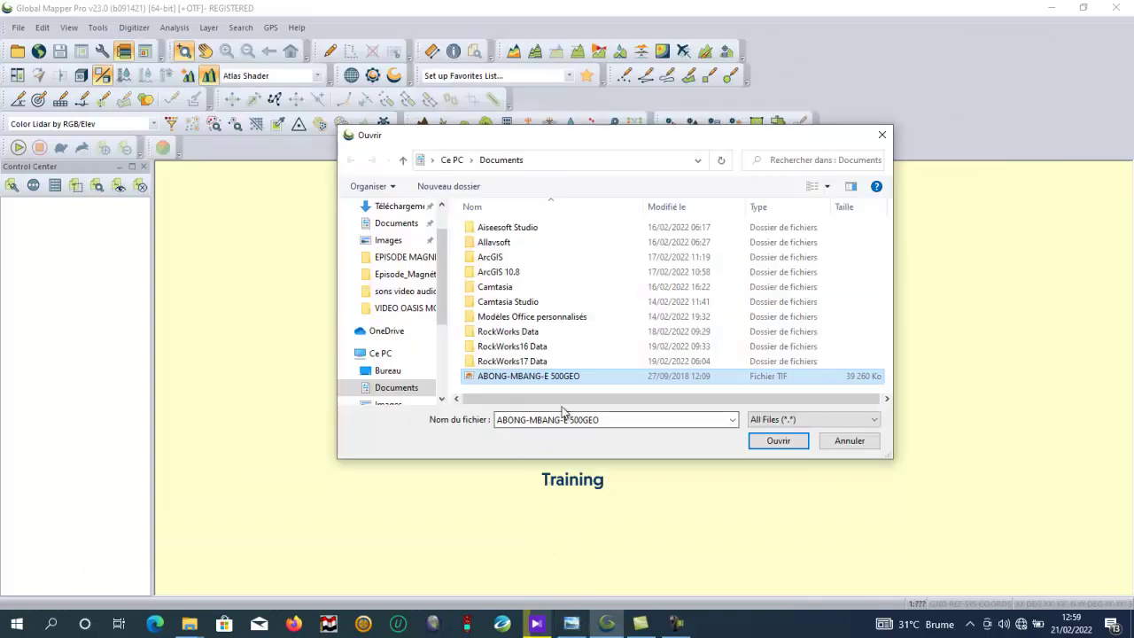
left_click(775, 445)
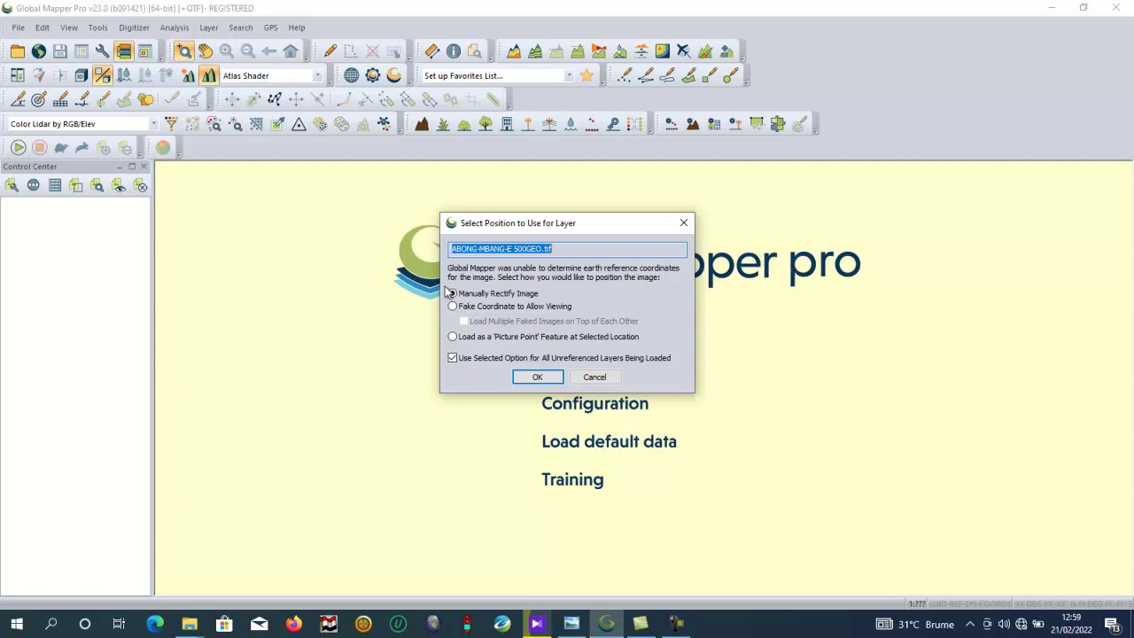
left_click(538, 377)
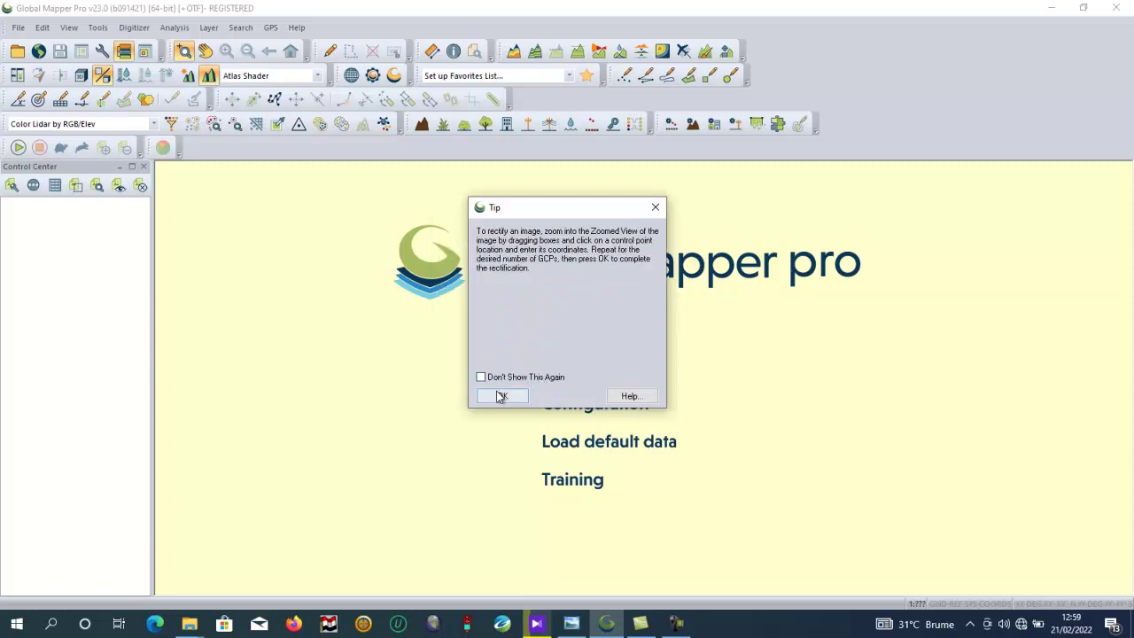
left_click(501, 396)
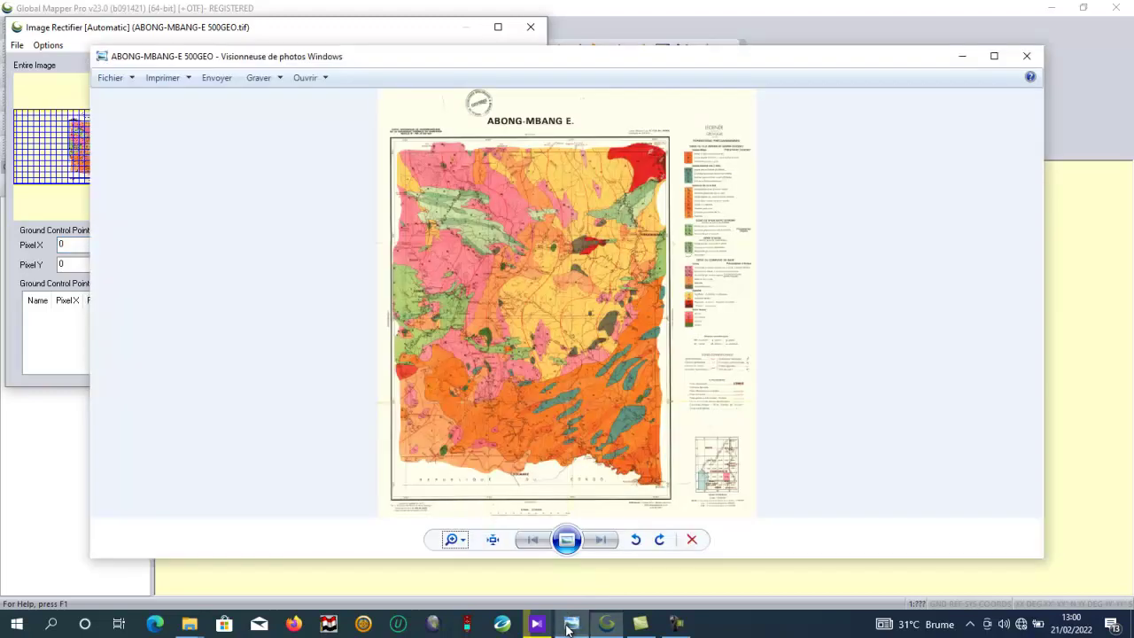
Switch to Windows Photo Viewer and examine the longitude and latitude labels of the grid crossing at the map's northwest corner
left_click(571, 624)
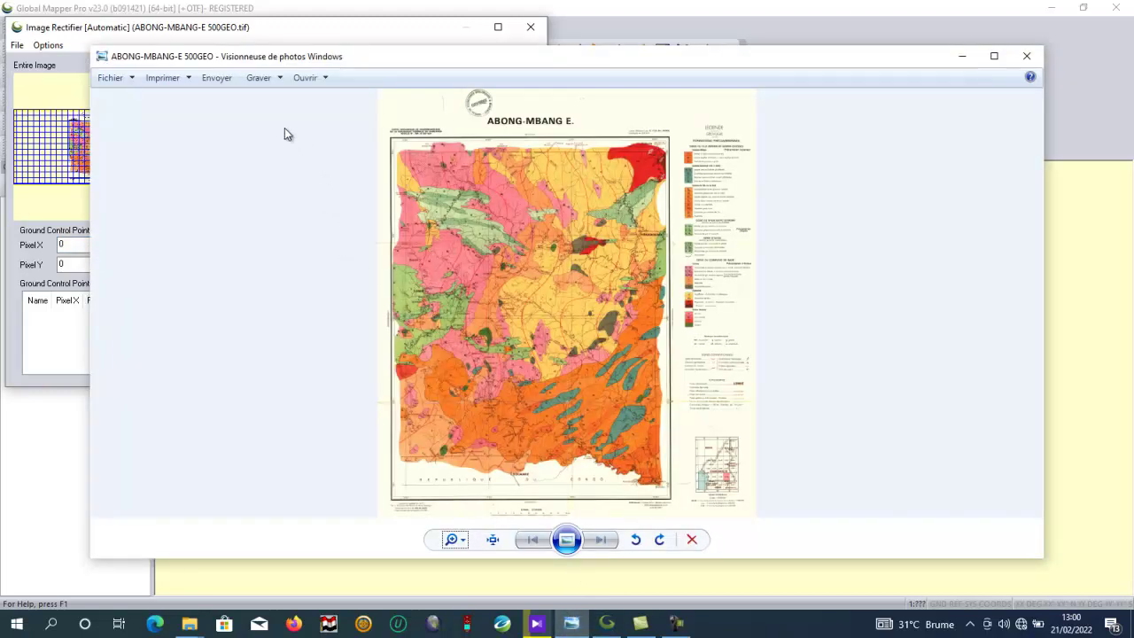
left_click(460, 538)
left_click_drag(459, 535, 459, 512)
left_click_drag(208, 246, 663, 530)
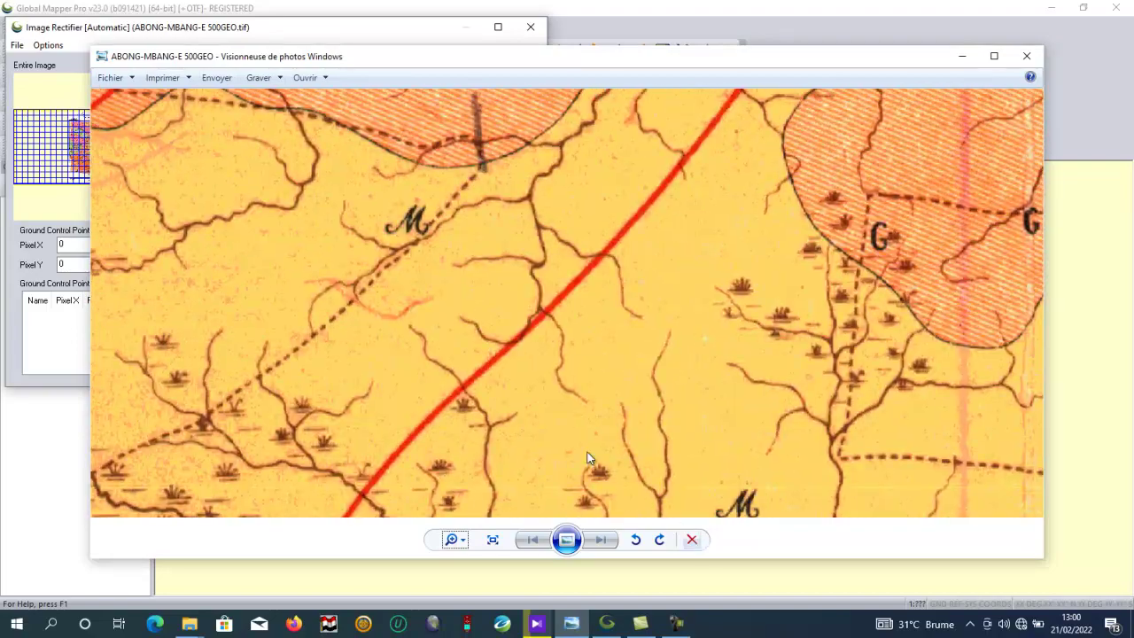
left_click_drag(265, 168, 885, 496)
left_click_drag(352, 116, 850, 496)
left_click_drag(258, 215, 916, 505)
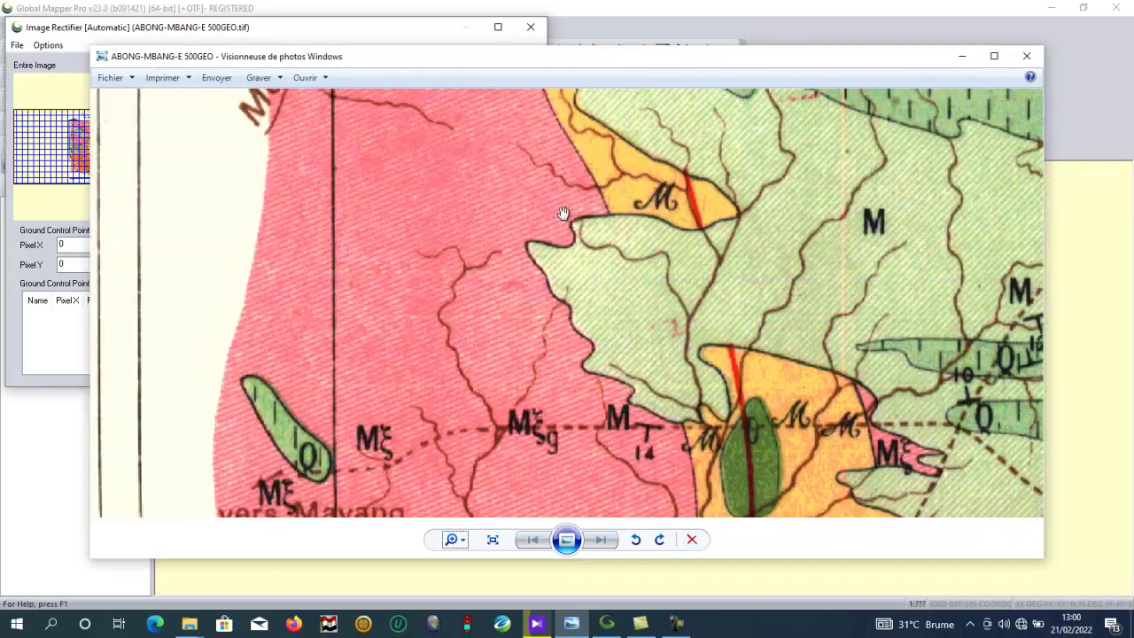
left_click_drag(563, 212, 729, 506)
left_click_drag(678, 282, 679, 363)
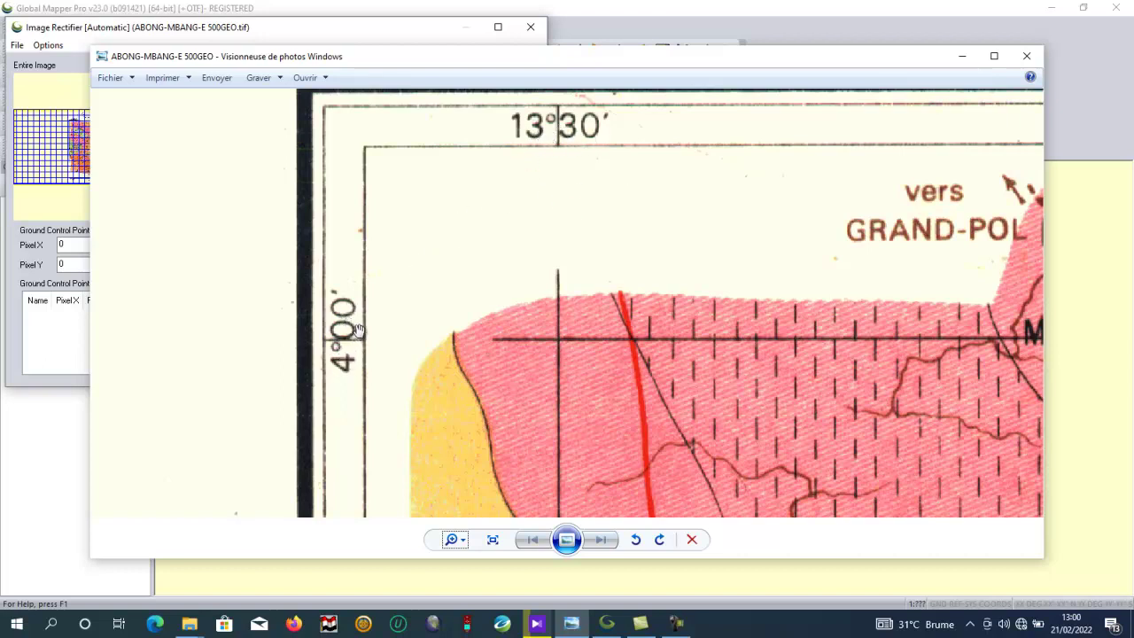
Switch back to Global Mapper's Image Rectifier and pick the centre of the northwest grid crossing as the control point's pixel position
left_click(570, 623)
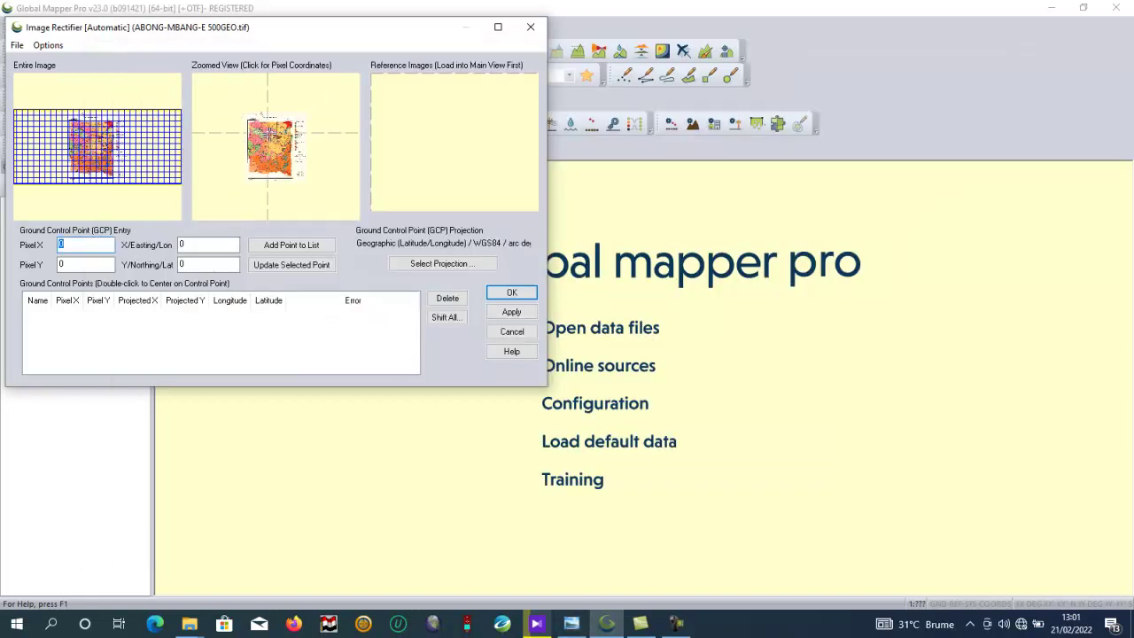
scroll(236, 112, "up", 3)
scroll(235, 111, "up", 2)
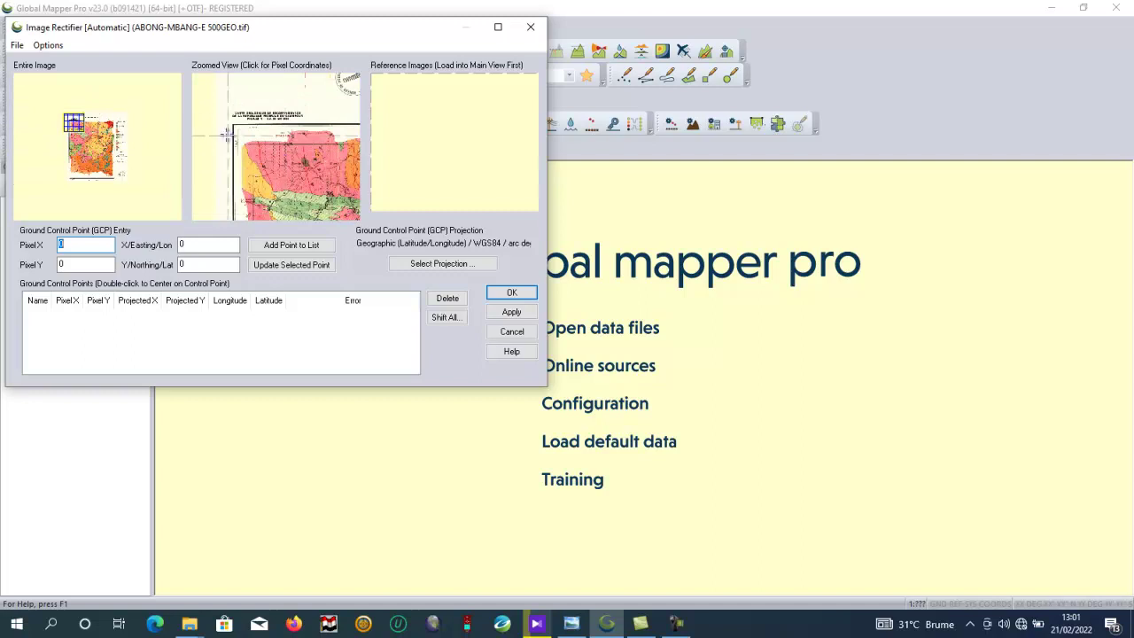
scroll(314, 174, "up", 2)
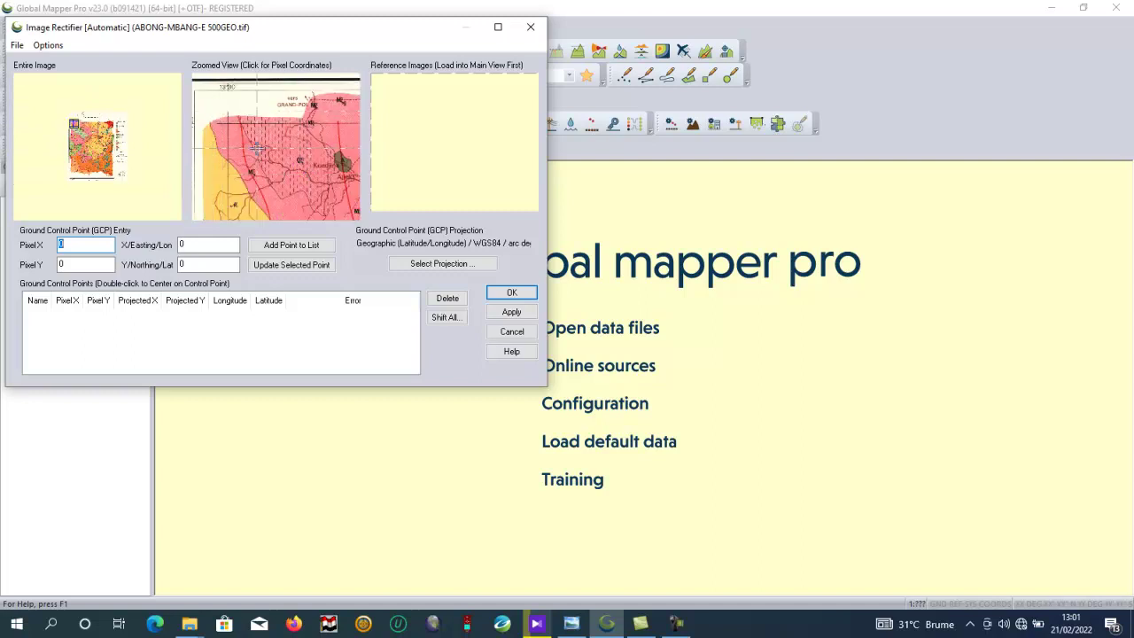
scroll(281, 153, "up", 2)
scroll(280, 153, "up", 2)
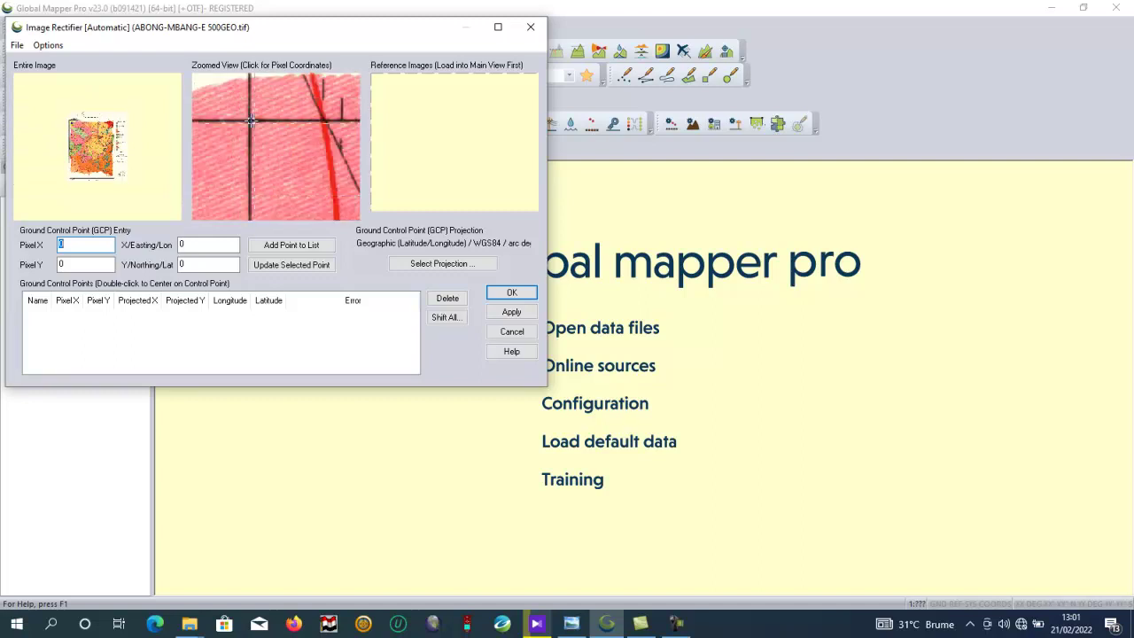
scroll(291, 157, "up", 2)
scroll(301, 166, "up", 2)
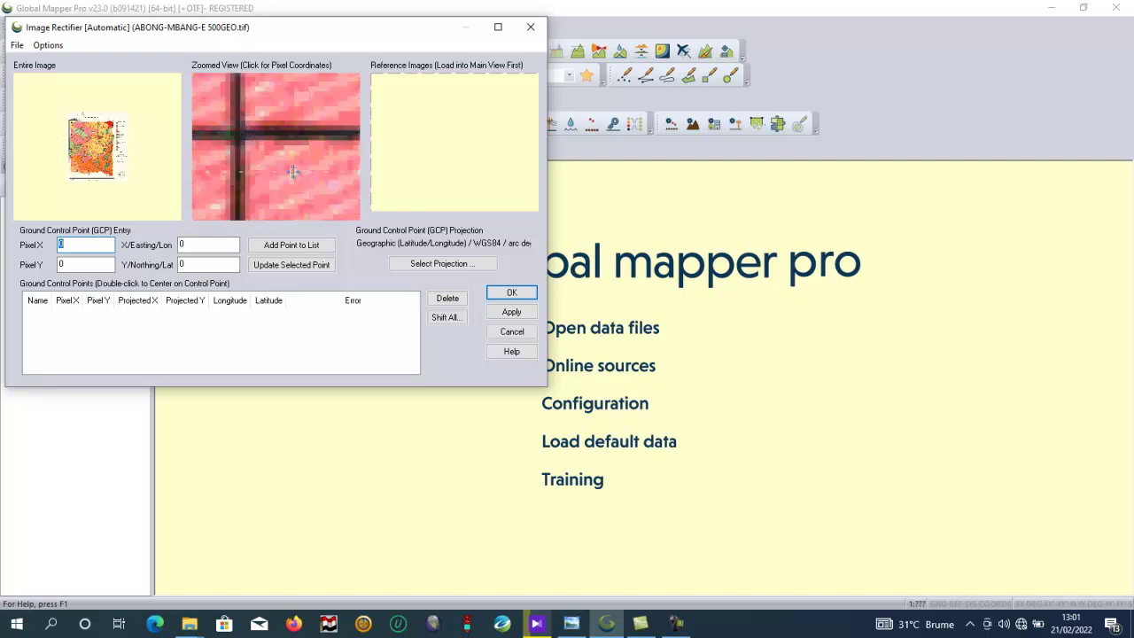
scroll(311, 172, "up", 2)
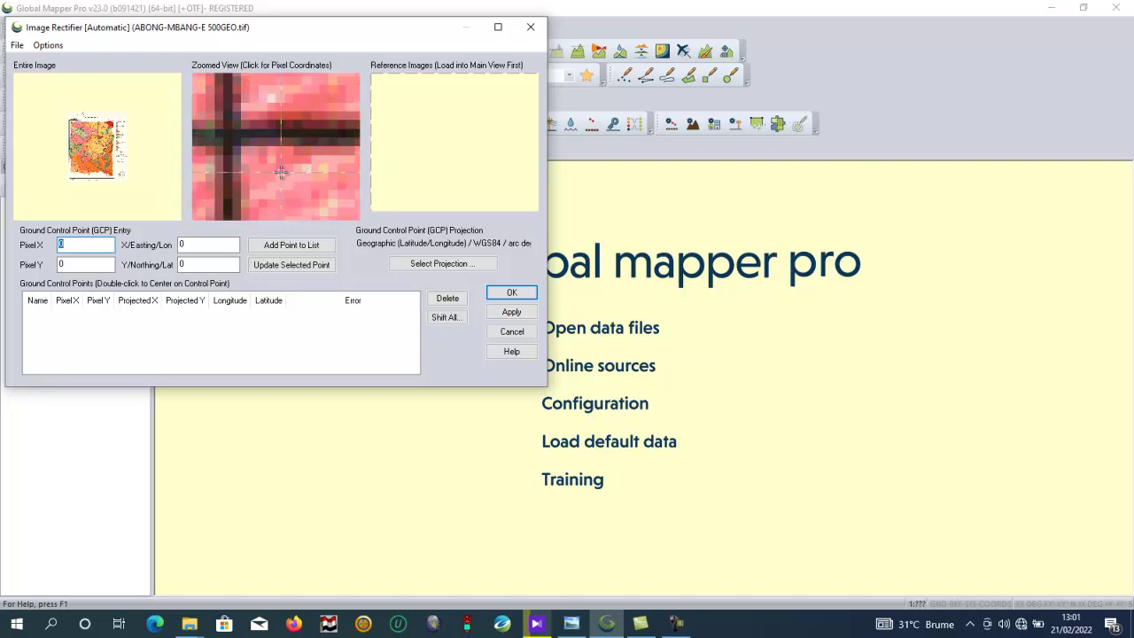
left_click(227, 133)
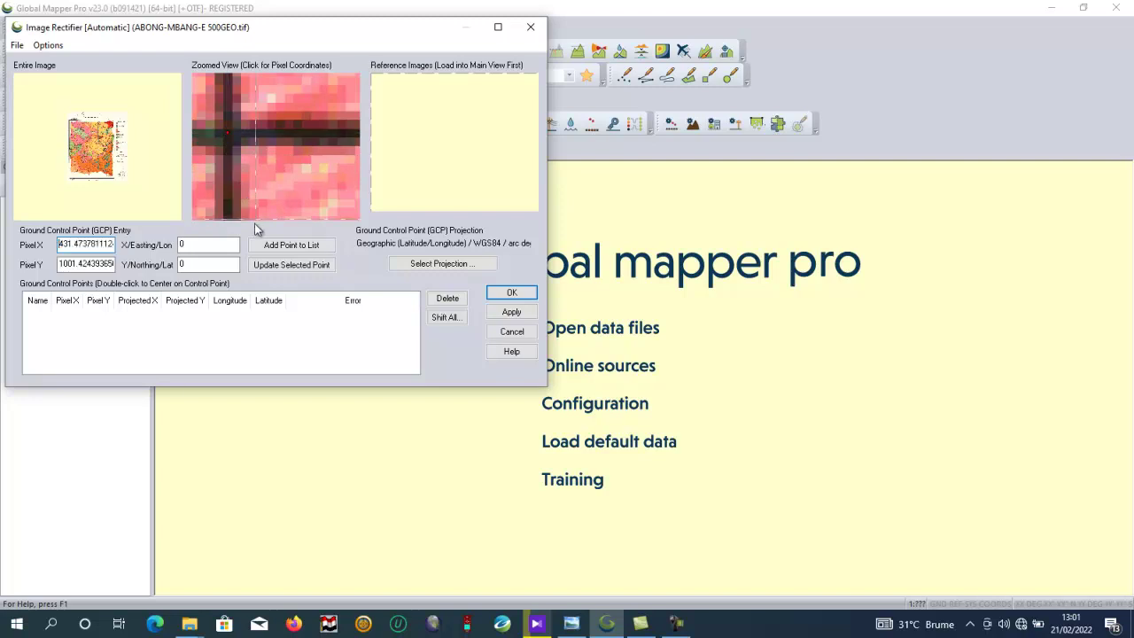
Set the northwest control point's longitude to 13.5 and latitude to 4, and add it to the list with the default name
double_click(190, 244)
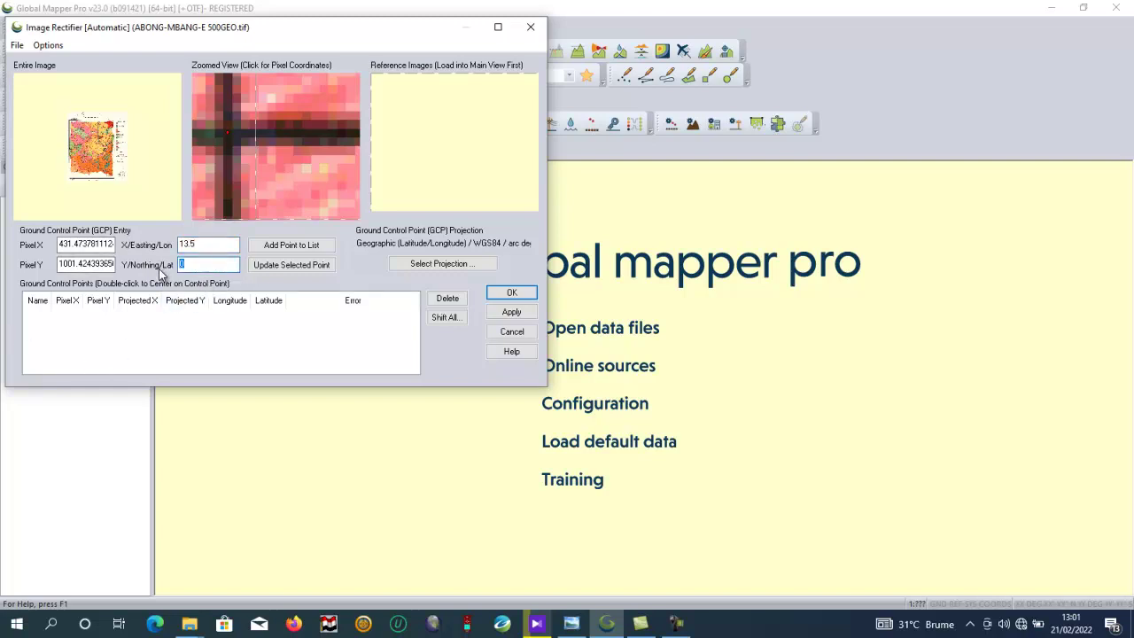
type("4")
left_click(209, 248)
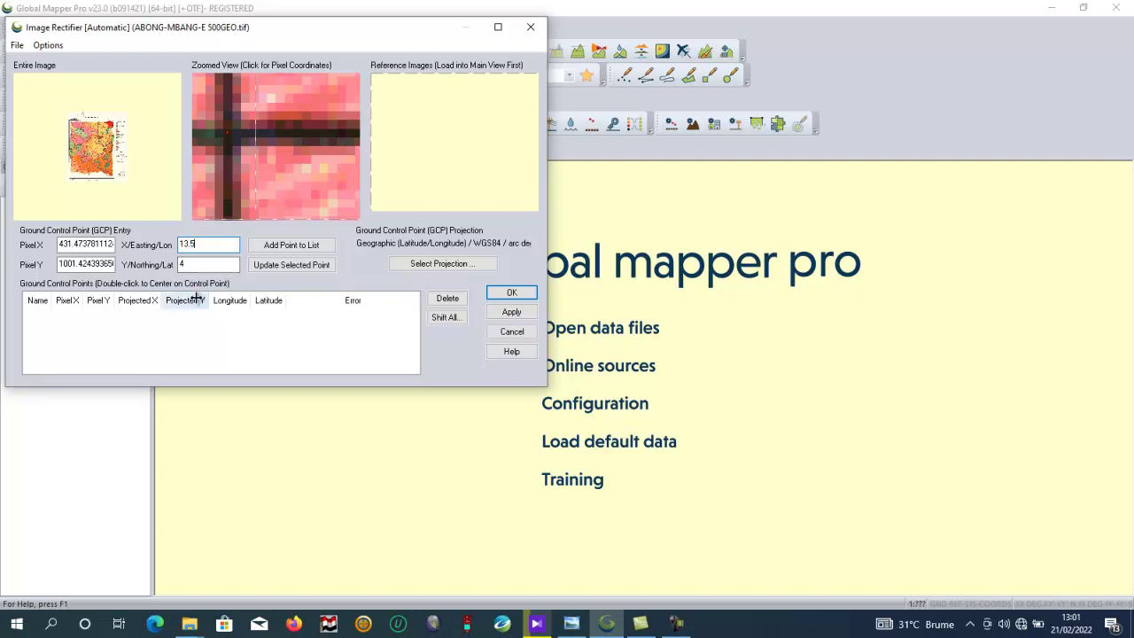
left_click(281, 246)
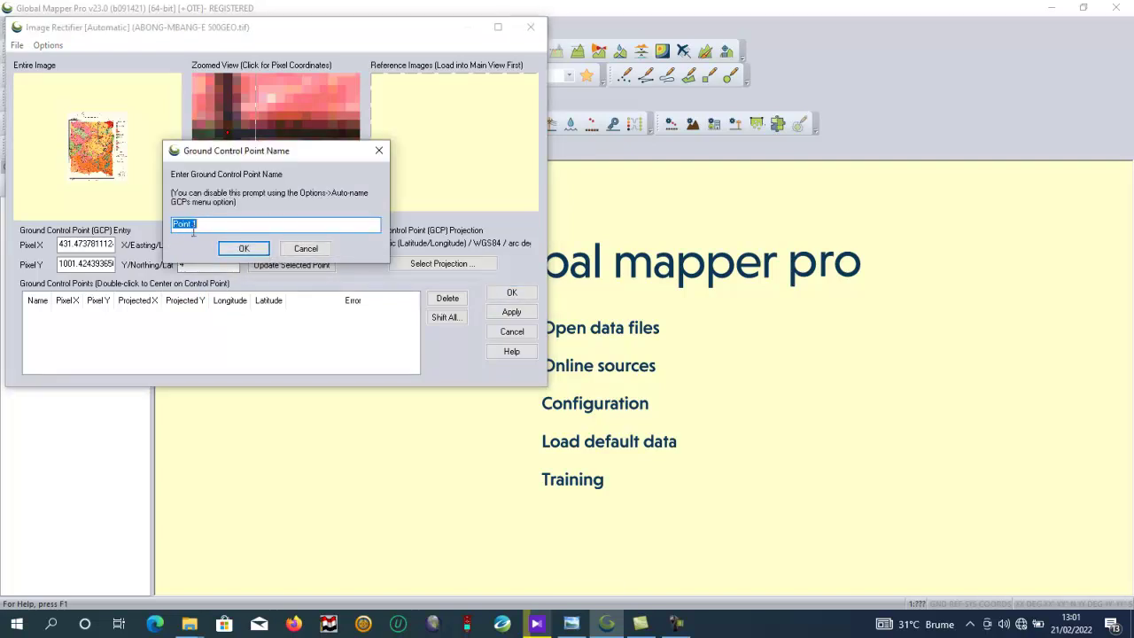
left_click(243, 249)
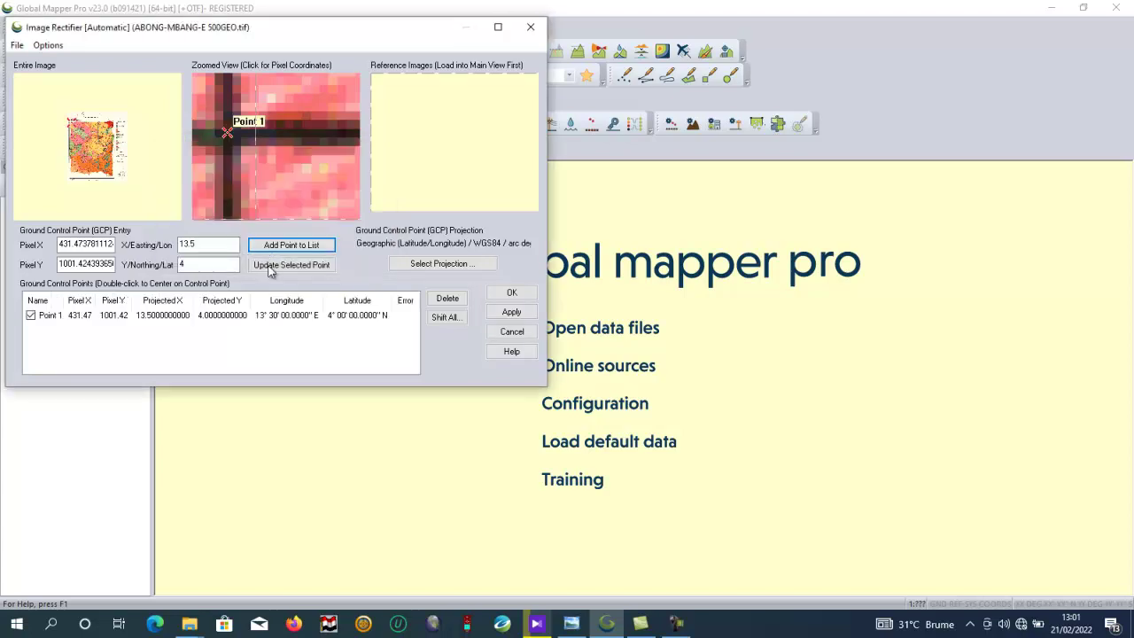
Switch to Windows Photo Viewer and examine the coordinate labels of the grid crossing at the map's northeast corner near Ndélele
left_click(571, 623)
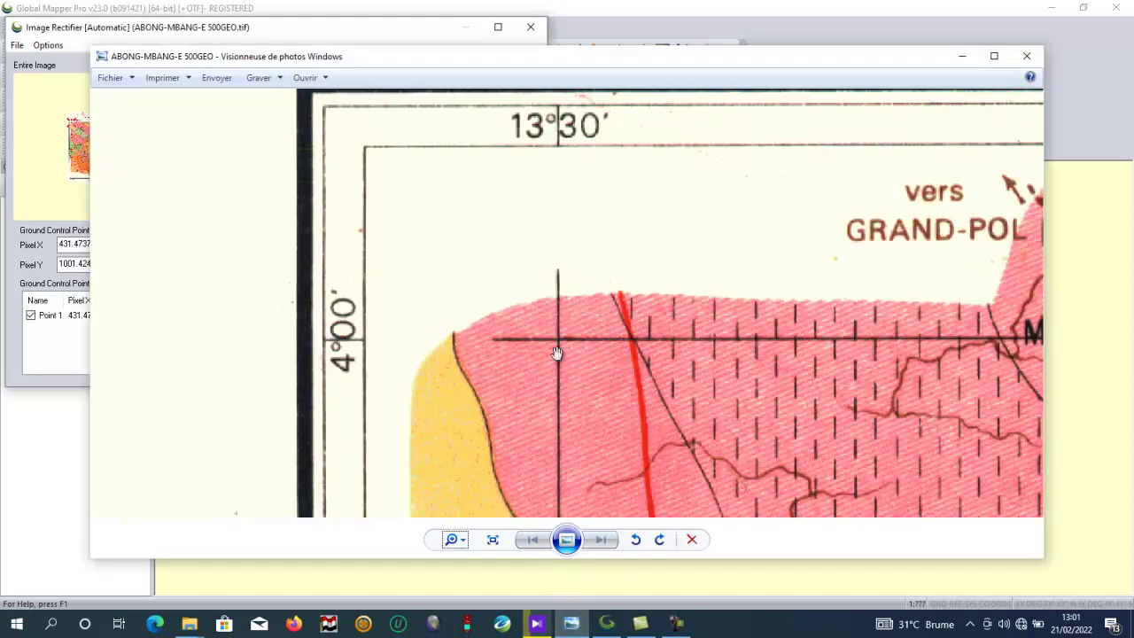
scroll(496, 314, "down", 5)
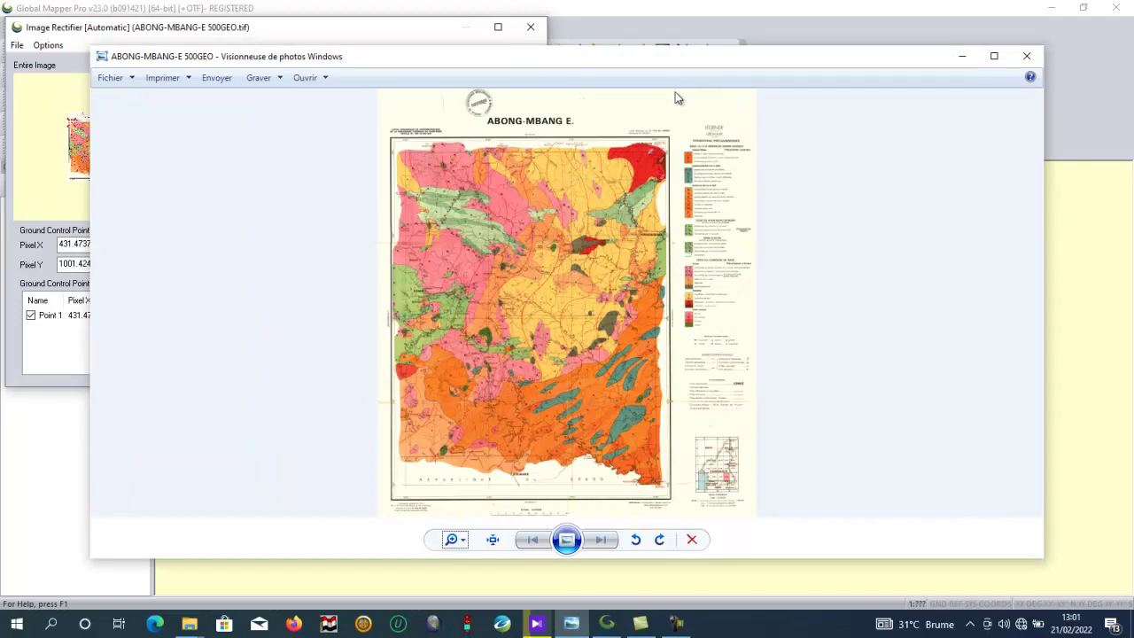
scroll(670, 151, "up", 2)
scroll(797, 181, "up", 6)
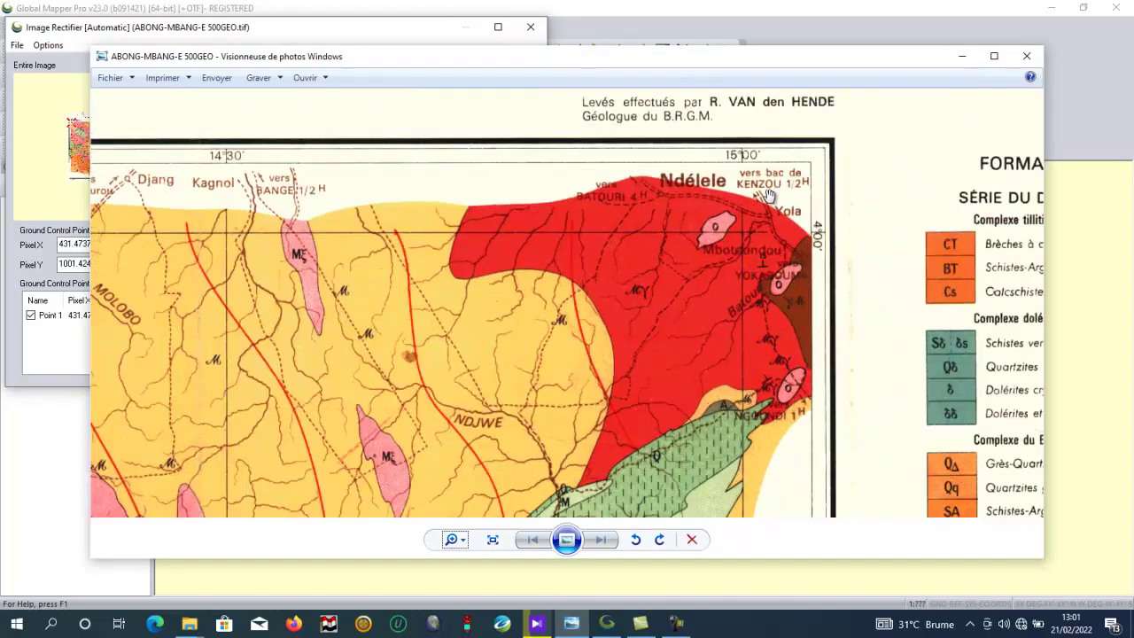
scroll(718, 267, "up", 1)
scroll(696, 278, "down", 1)
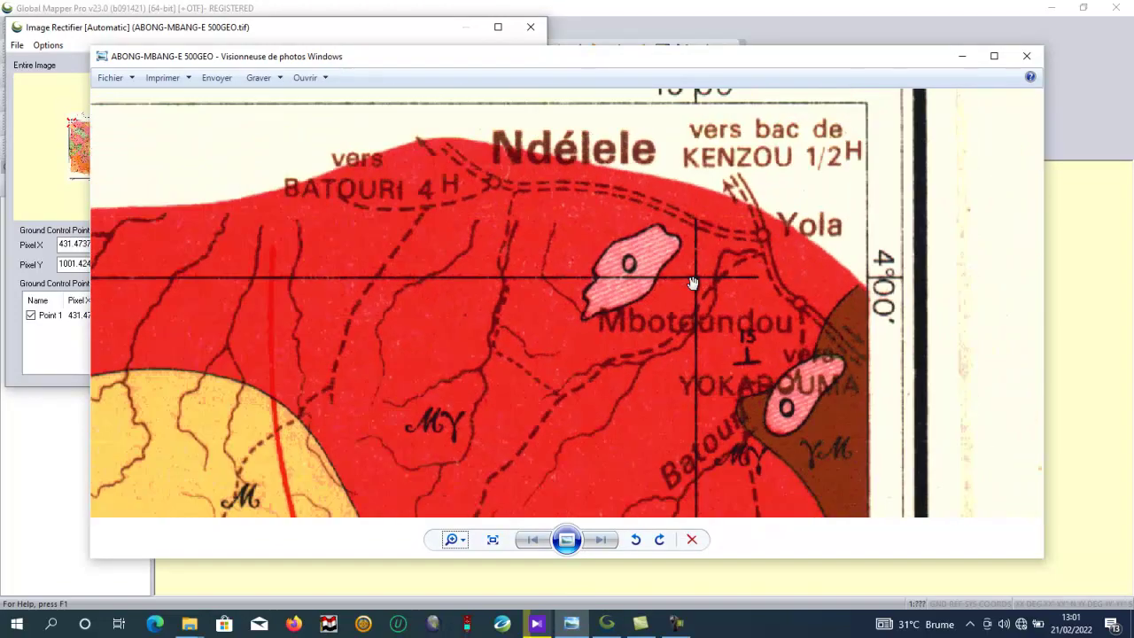
scroll(692, 282, "down", 1)
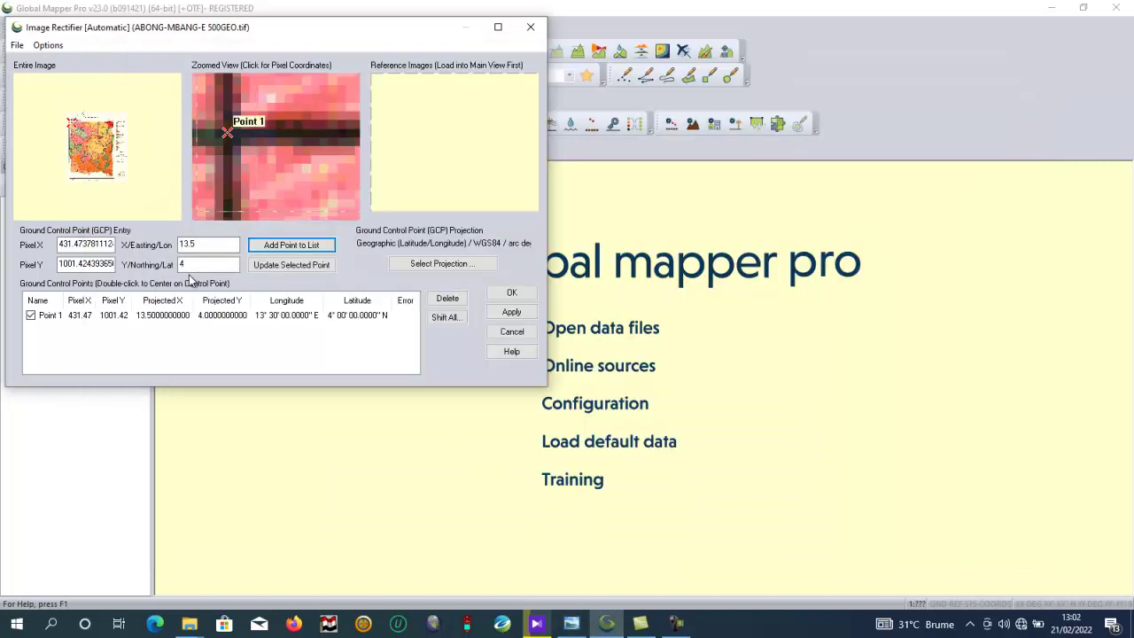
Pick the centre of the northeast grid crossing near Mbotoundou as the next control point's pixel position in the Image Rectifier
scroll(264, 127, "up", 4)
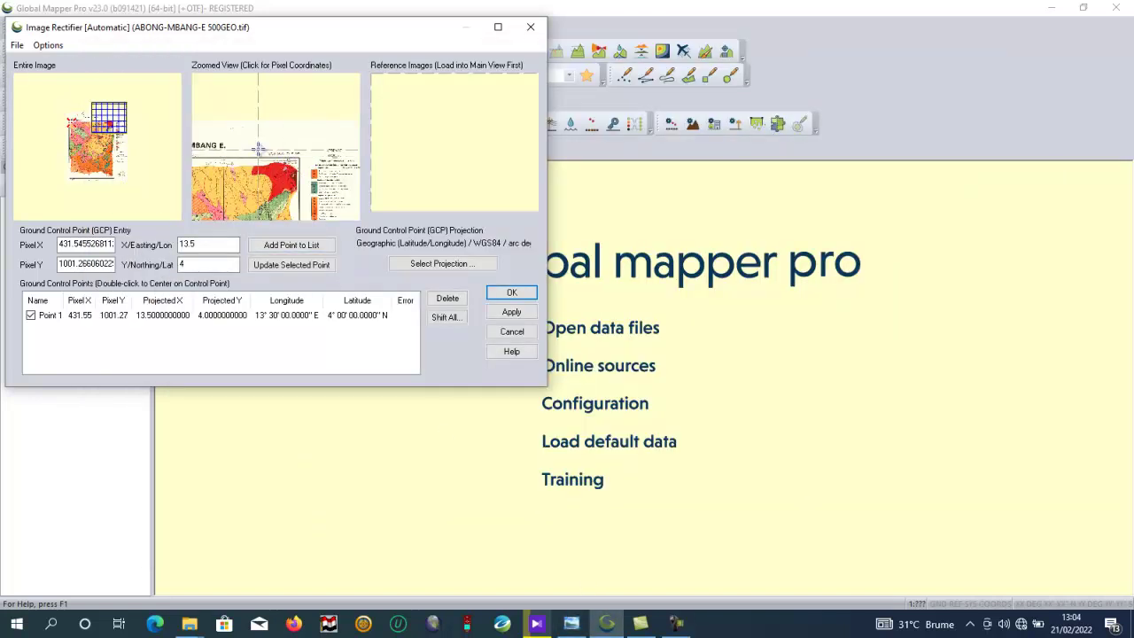
scroll(291, 140, "up", 2)
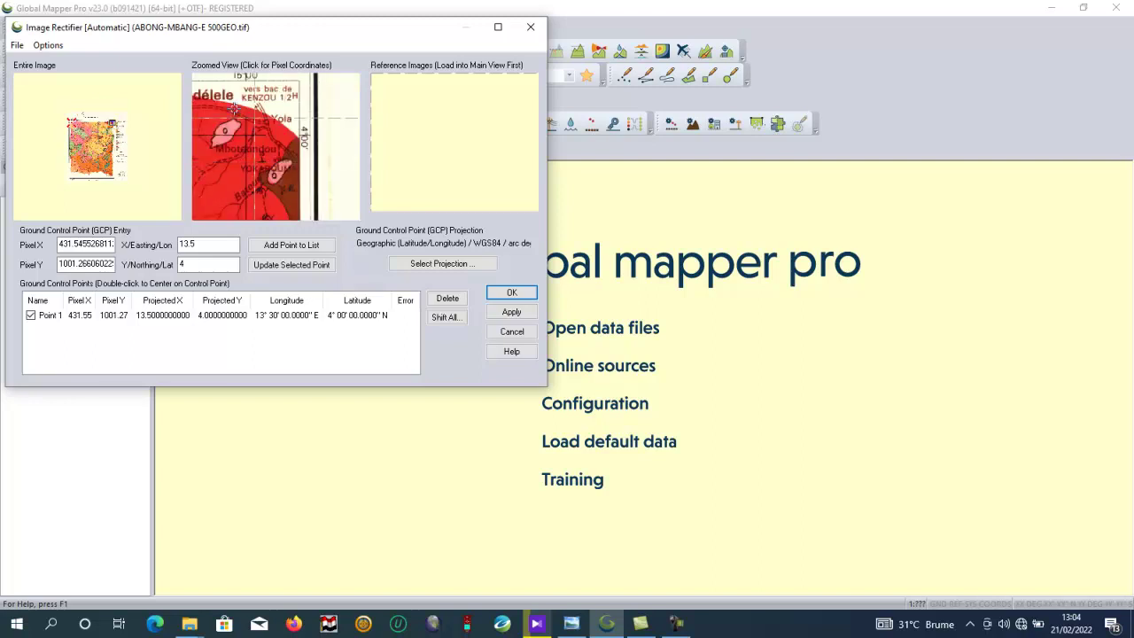
scroll(232, 133, "up", 2)
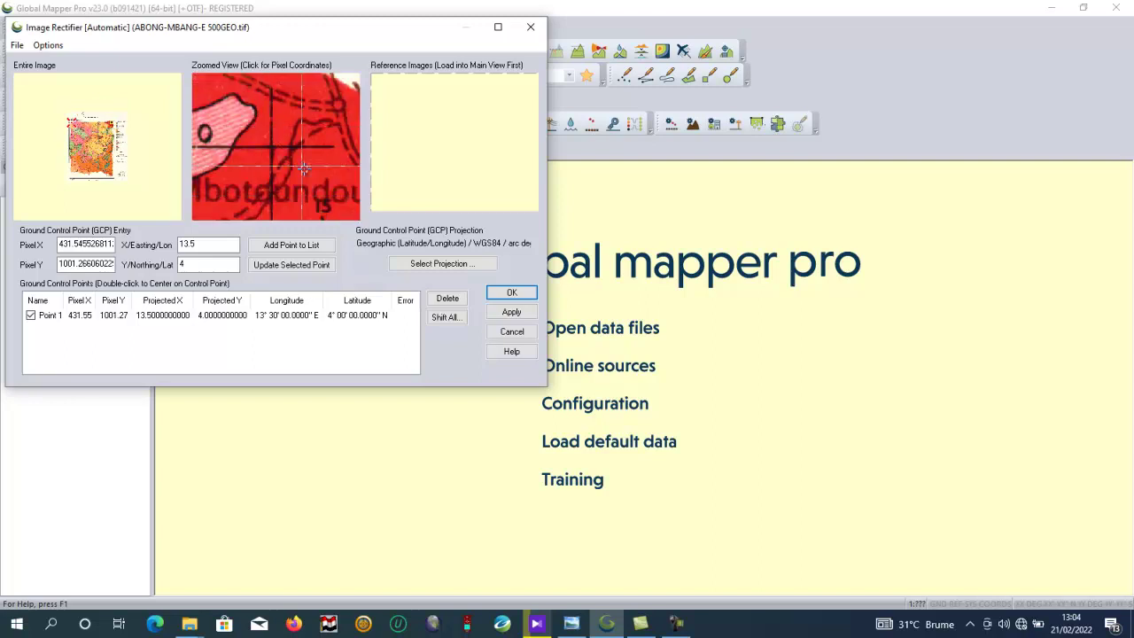
scroll(246, 151, "up", 2)
scroll(252, 158, "up", 2)
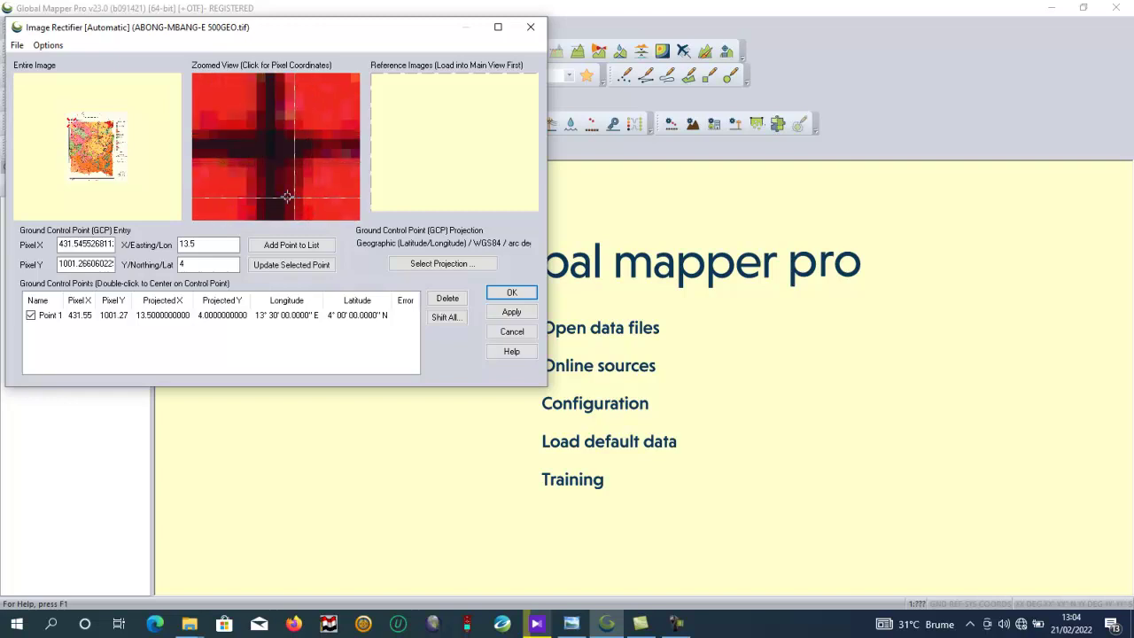
left_click(267, 141)
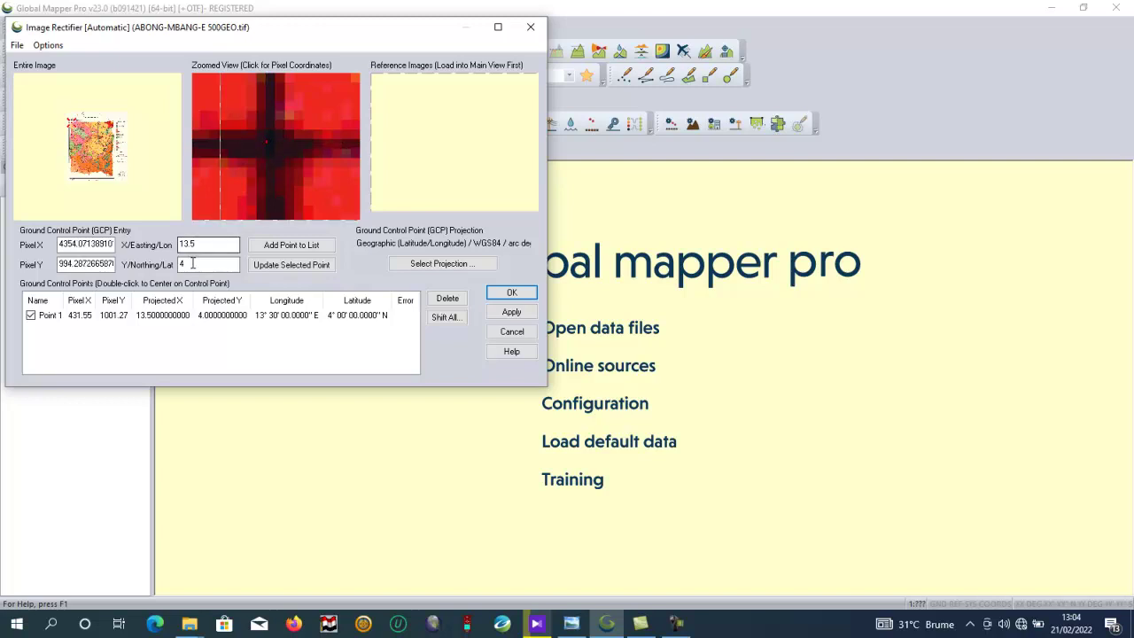
Set the northeast control point's longitude to 15, keep latitude 4, and add it to the list with the default name
left_click_drag(197, 245, 188, 245)
left_click(213, 268)
left_click(280, 245)
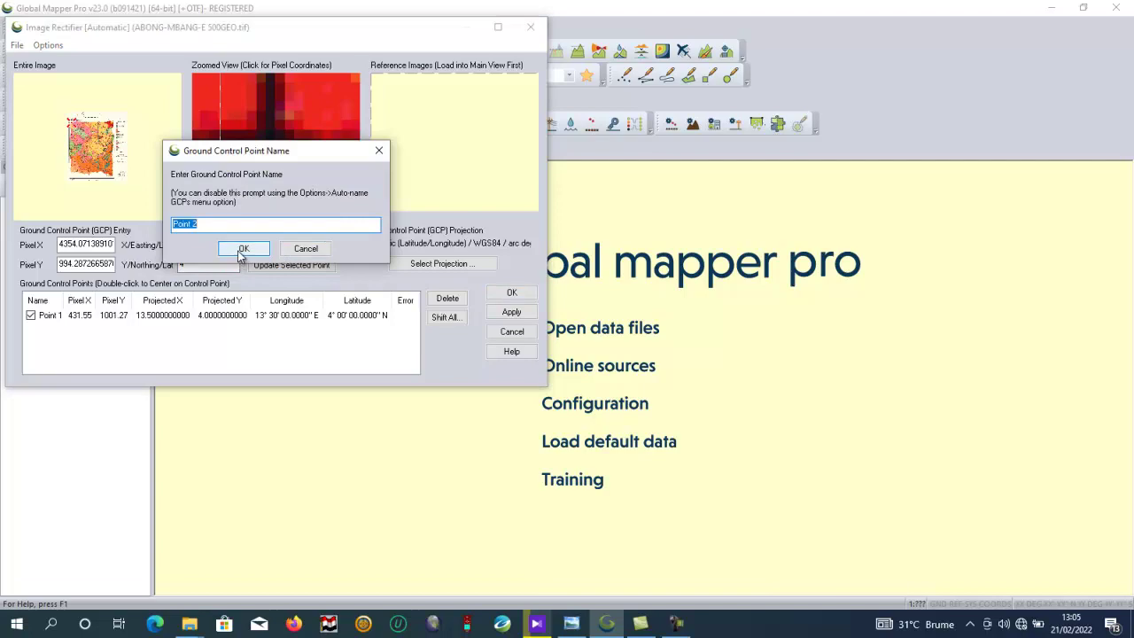
left_click(241, 250)
Examine the southeast grid crossing's coordinate labels in Windows Photo Viewer, and return to Global Mapper's Image Rectifier
left_click(571, 623)
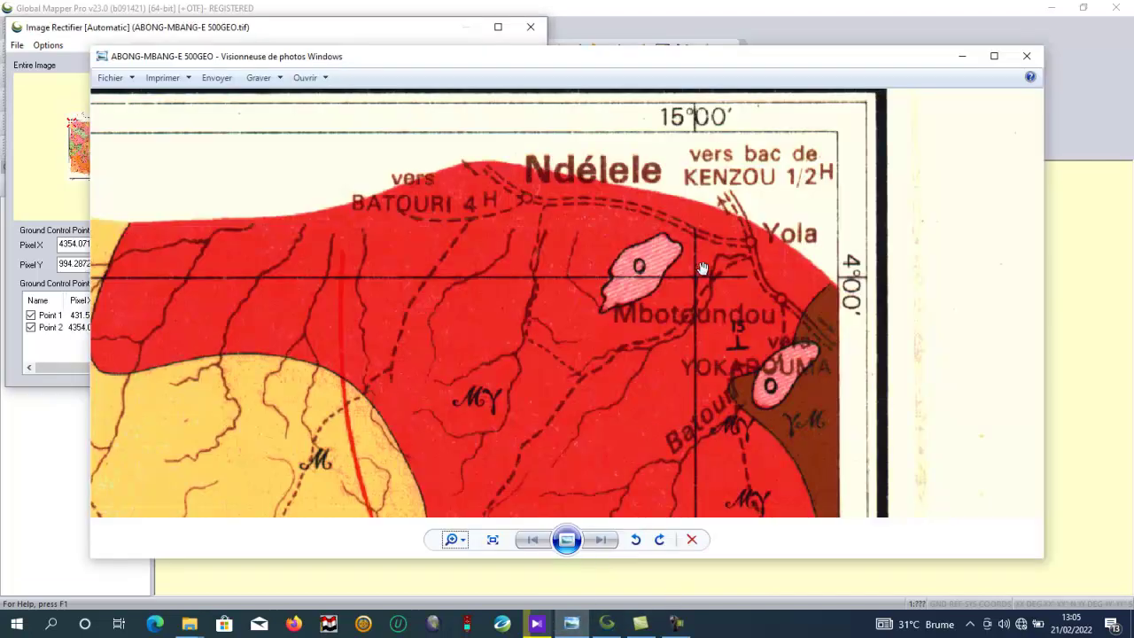
left_click_drag(765, 384, 761, 177)
scroll(744, 344, "down", 5)
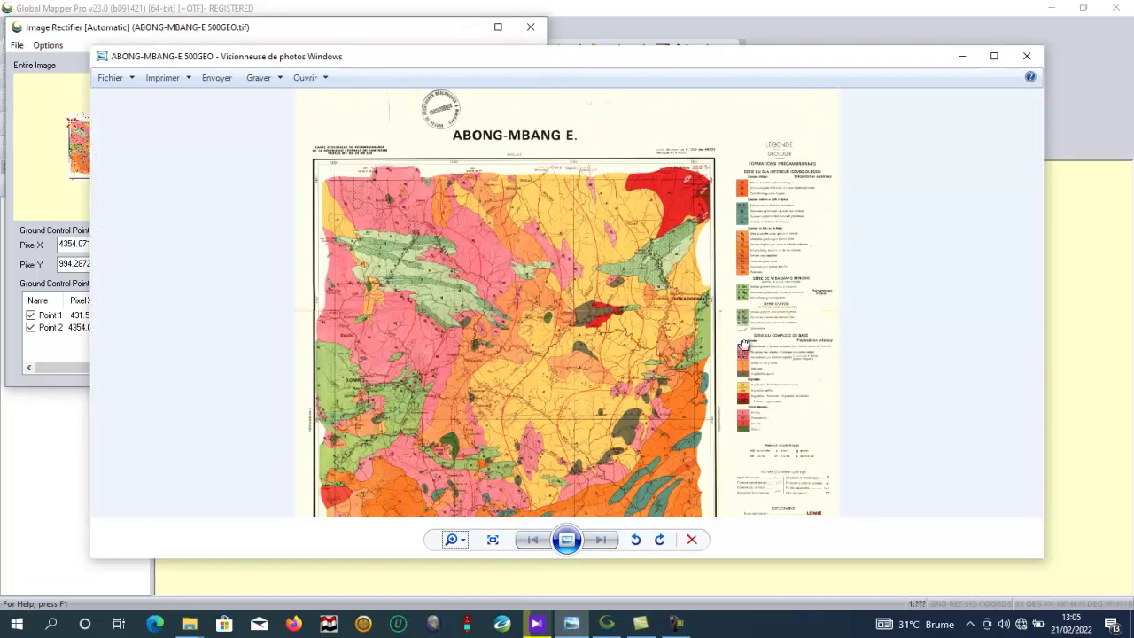
scroll(744, 343, "down", 3)
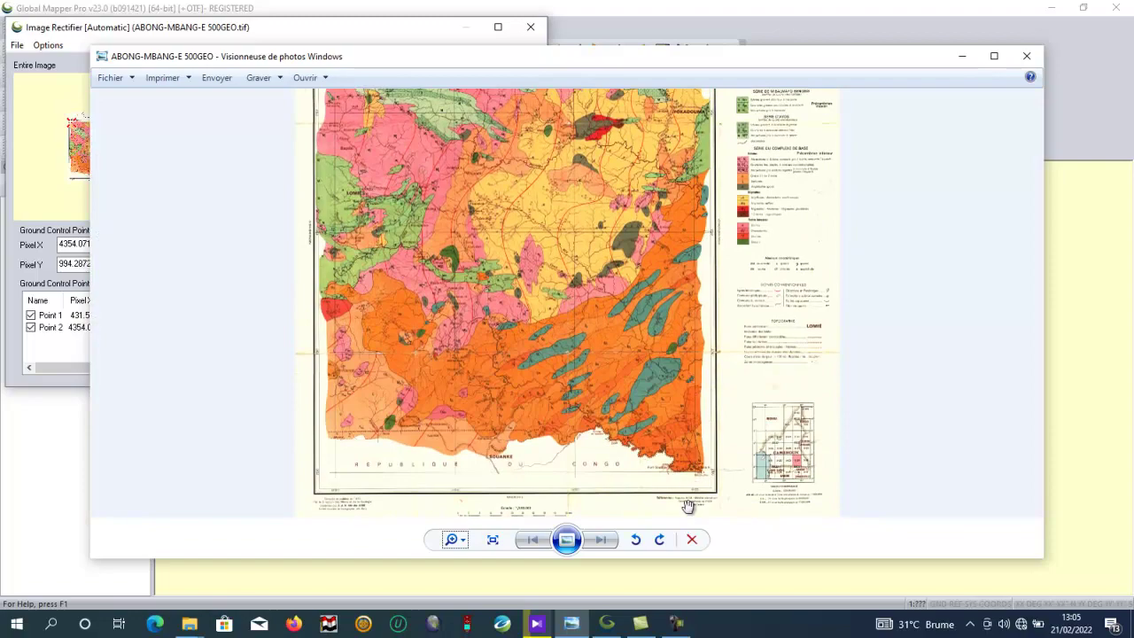
scroll(688, 504, "up", 4)
scroll(854, 437, "up", 4)
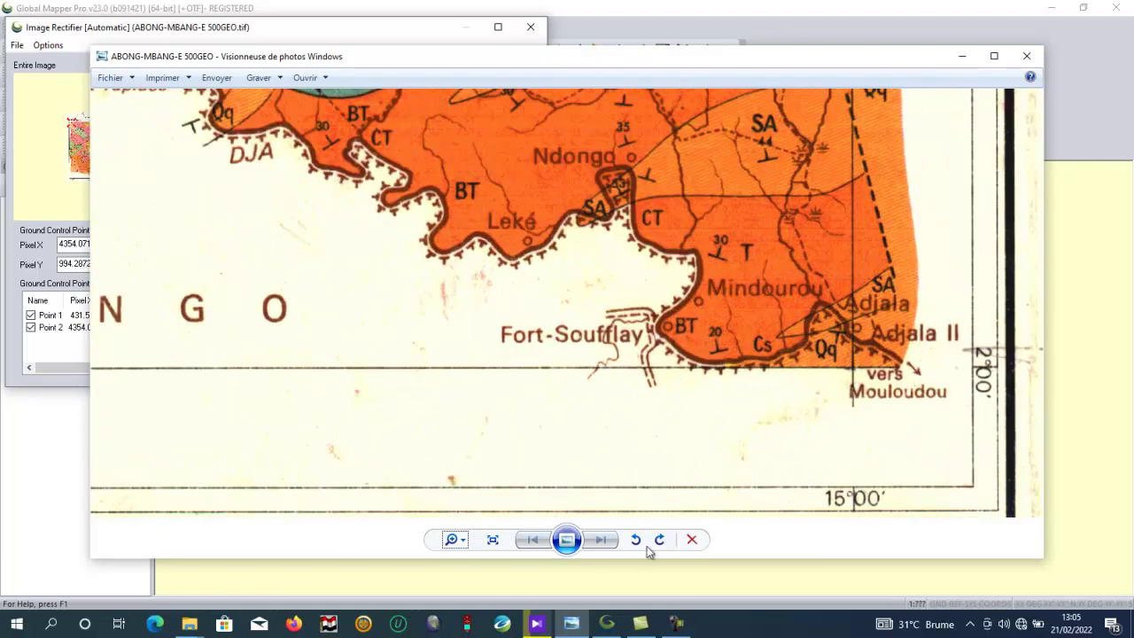
left_click(567, 625)
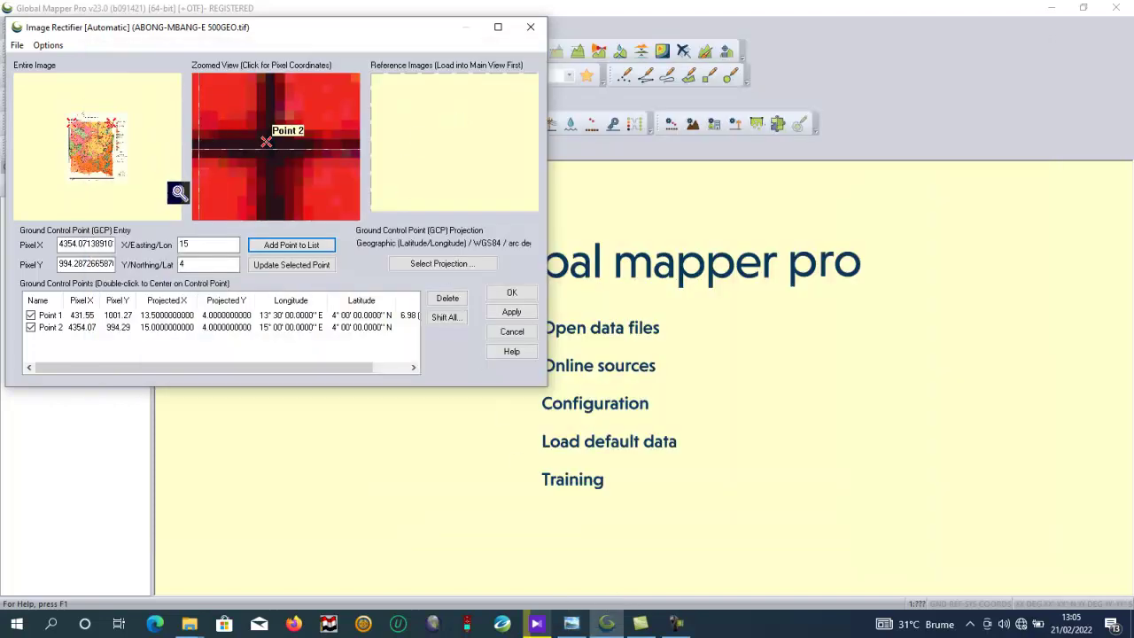
Pick the centre of the southeast grid crossing near Adjala II as the next control point's pixel position in the Image Rectifier
scroll(197, 193, "down", 5)
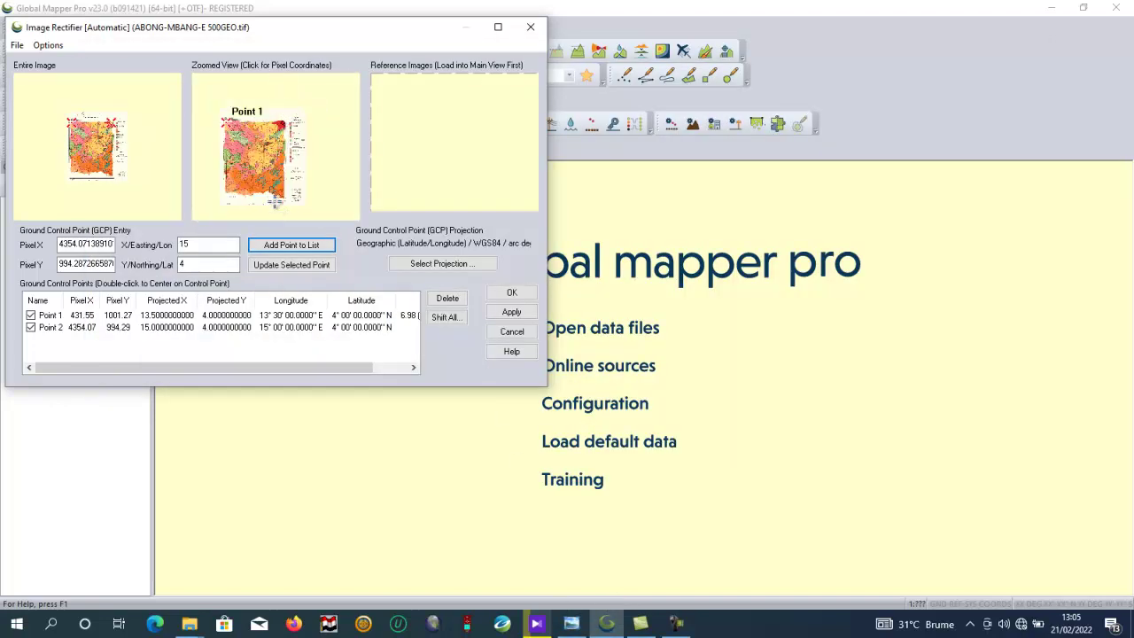
scroll(277, 202, "up", 4)
scroll(337, 189, "up", 2)
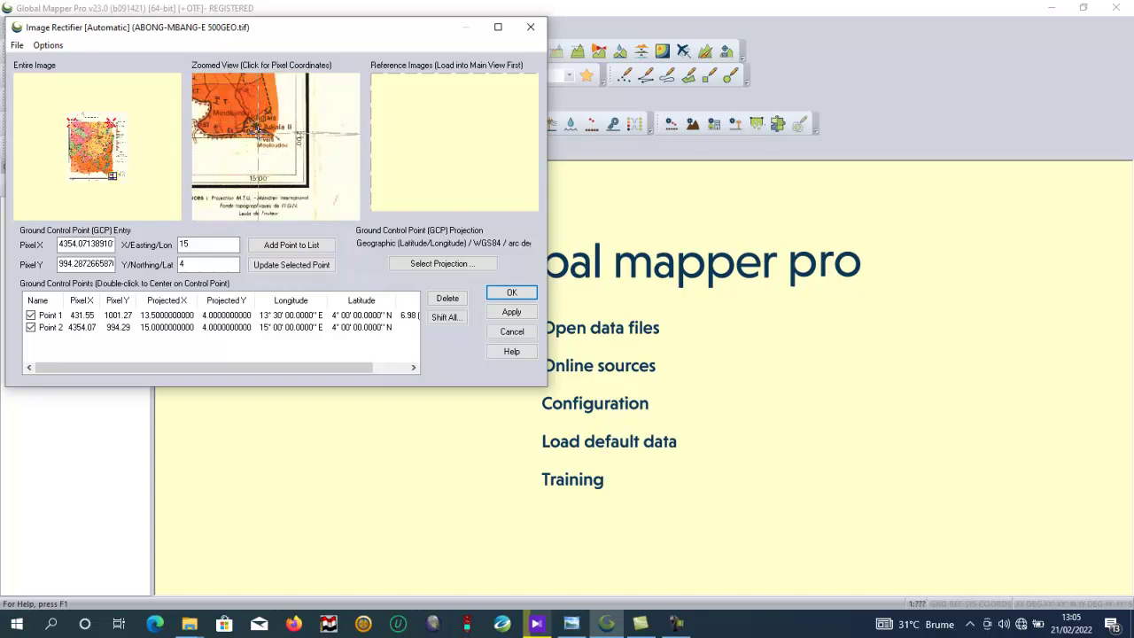
scroll(282, 164, "up", 2)
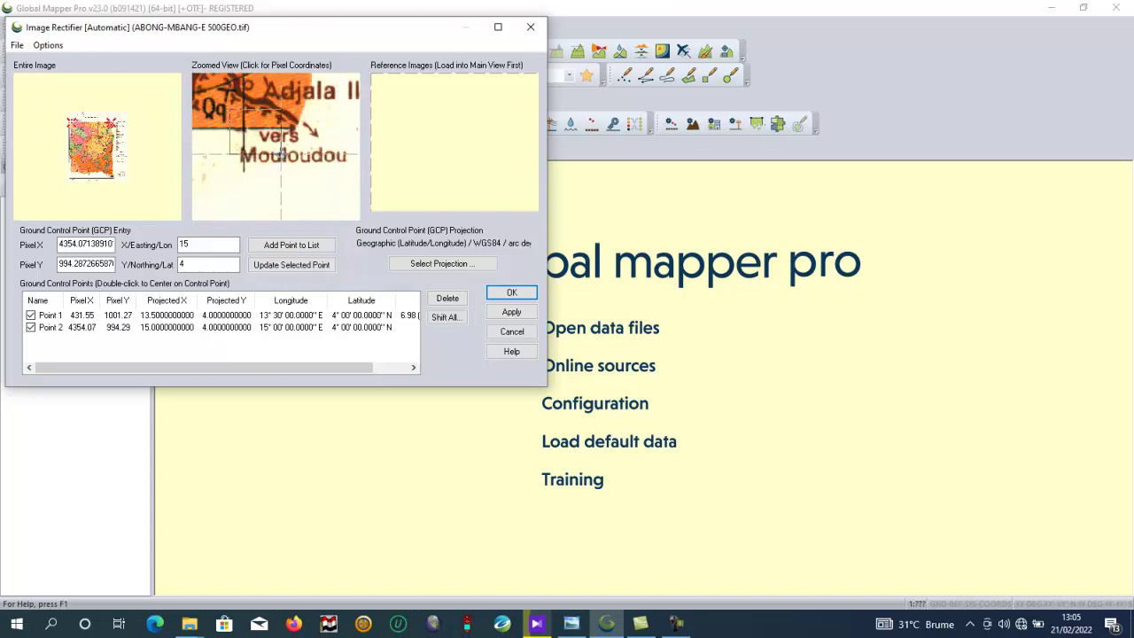
scroll(266, 151, "up", 2)
scroll(246, 138, "down", 3)
scroll(246, 138, "down", 2)
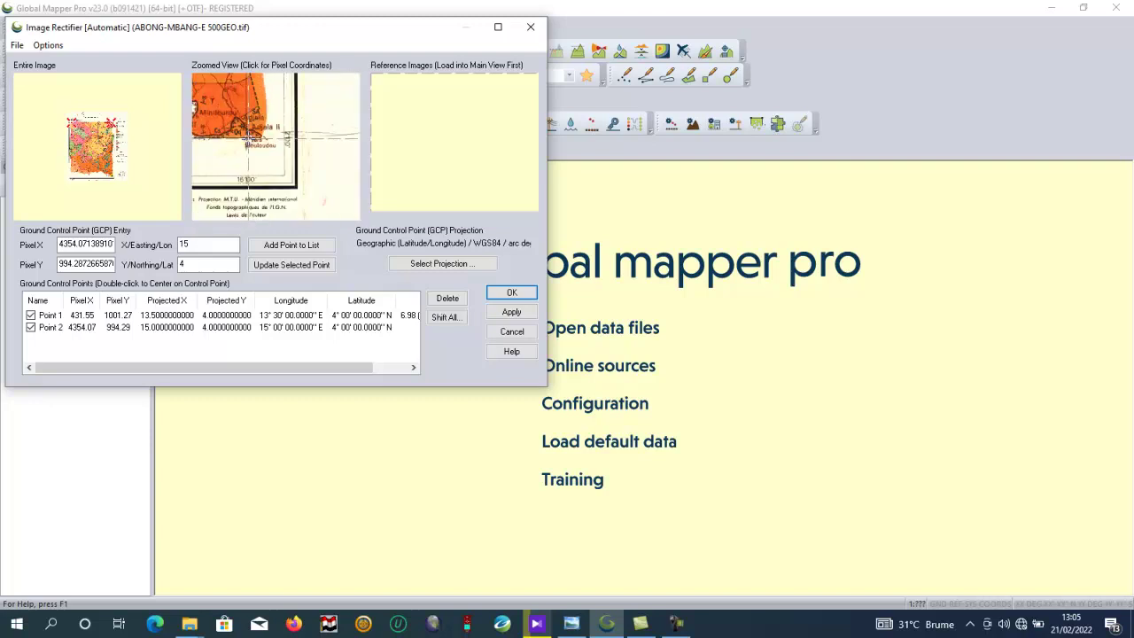
scroll(232, 129, "up", 3)
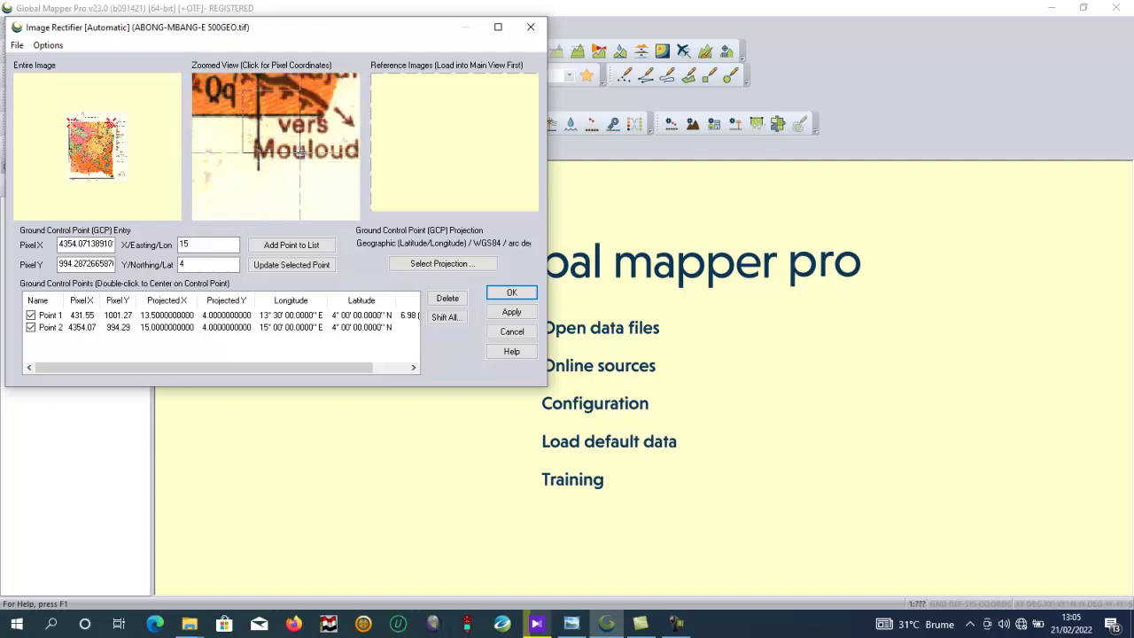
scroll(245, 124, "up", 1)
scroll(265, 159, "up", 2)
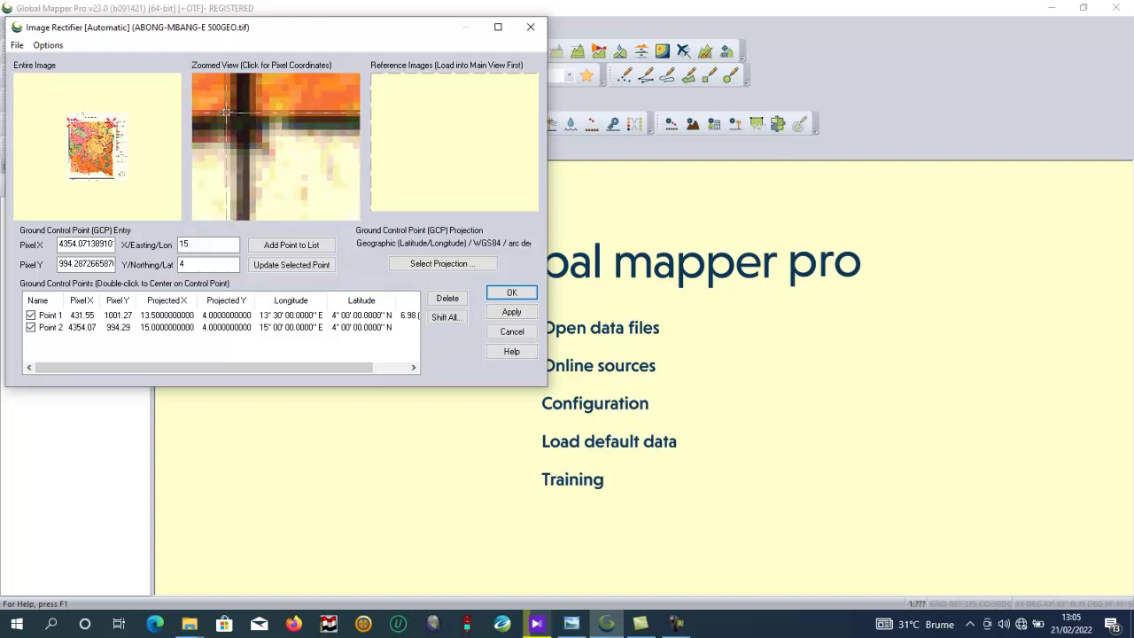
scroll(282, 177, "up", 1)
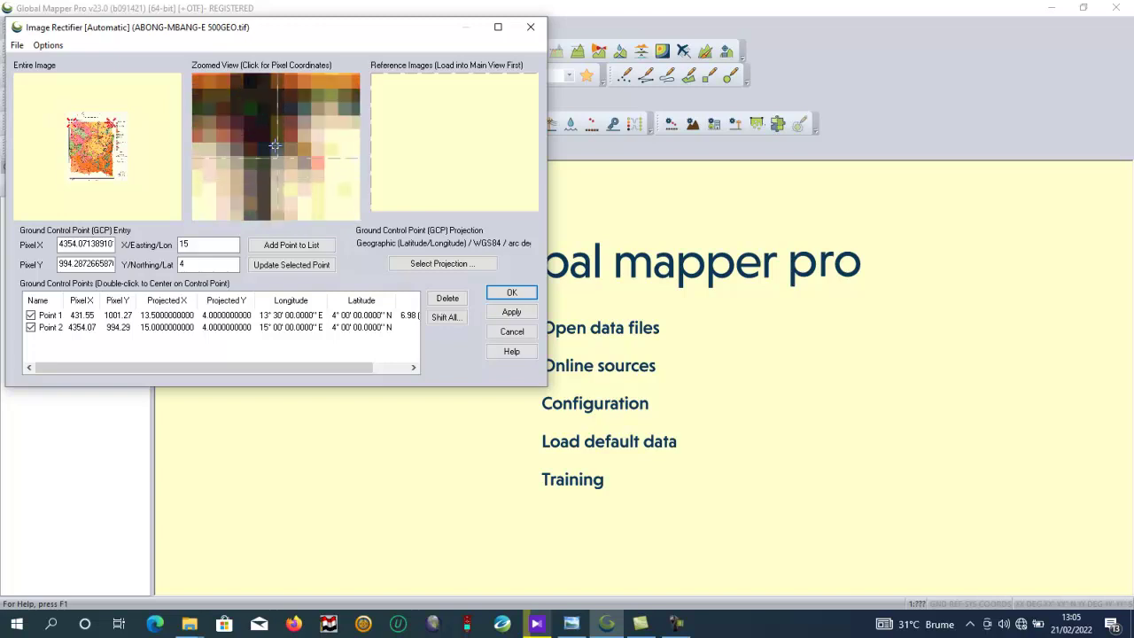
left_click(253, 100)
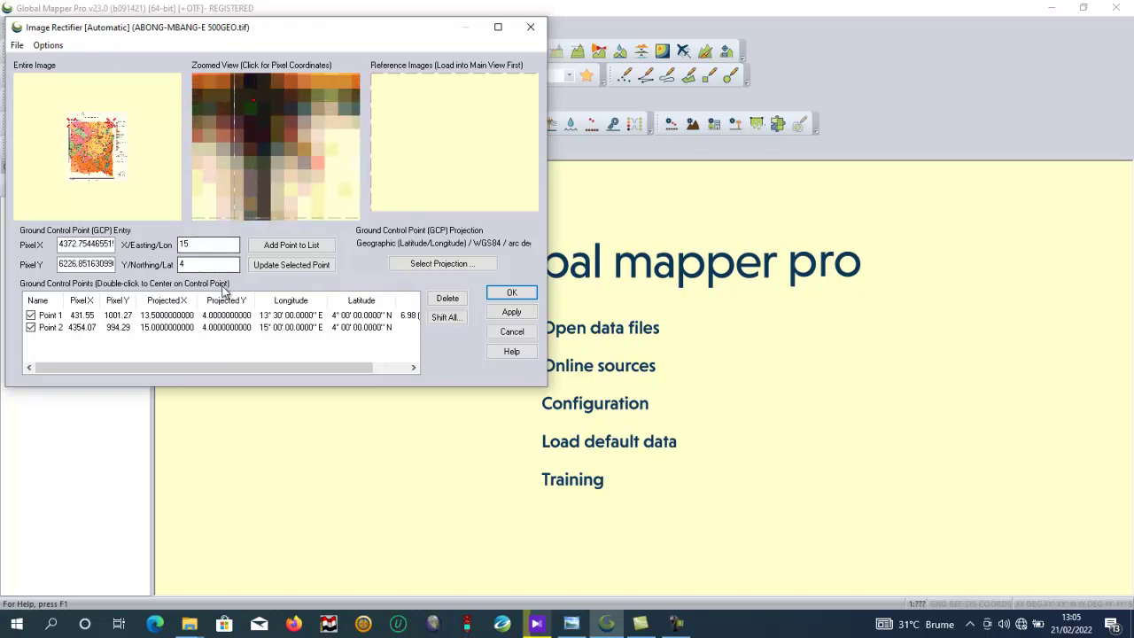
Set the southeast control point's latitude to 2, keep longitude 15, and add it to the list with the default name
double_click(197, 264)
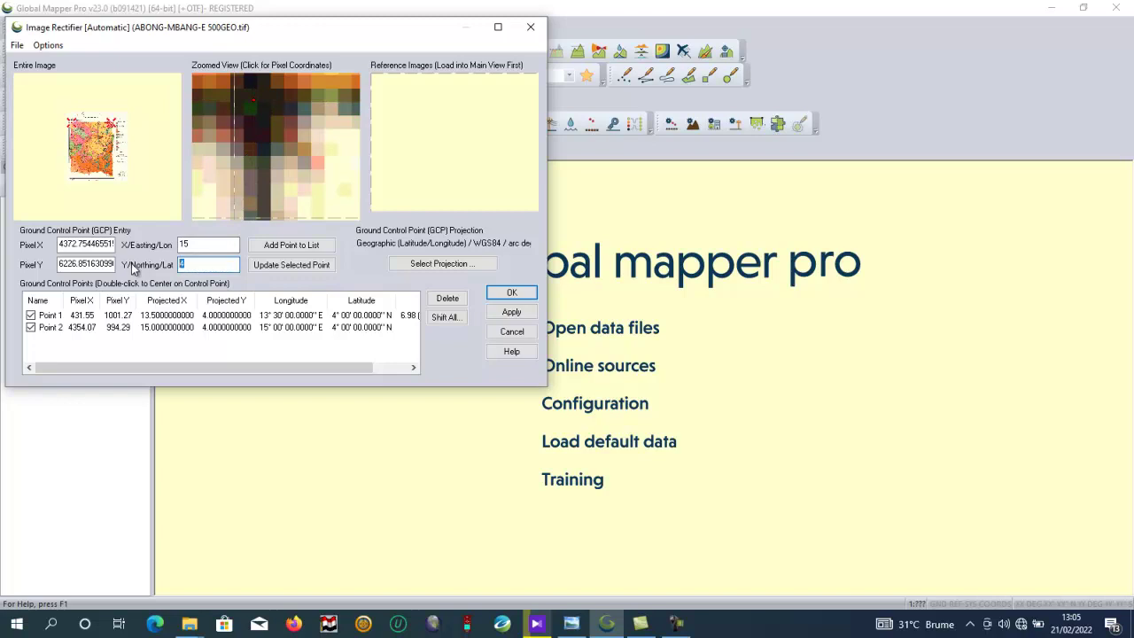
type("2")
left_click(284, 244)
left_click(251, 247)
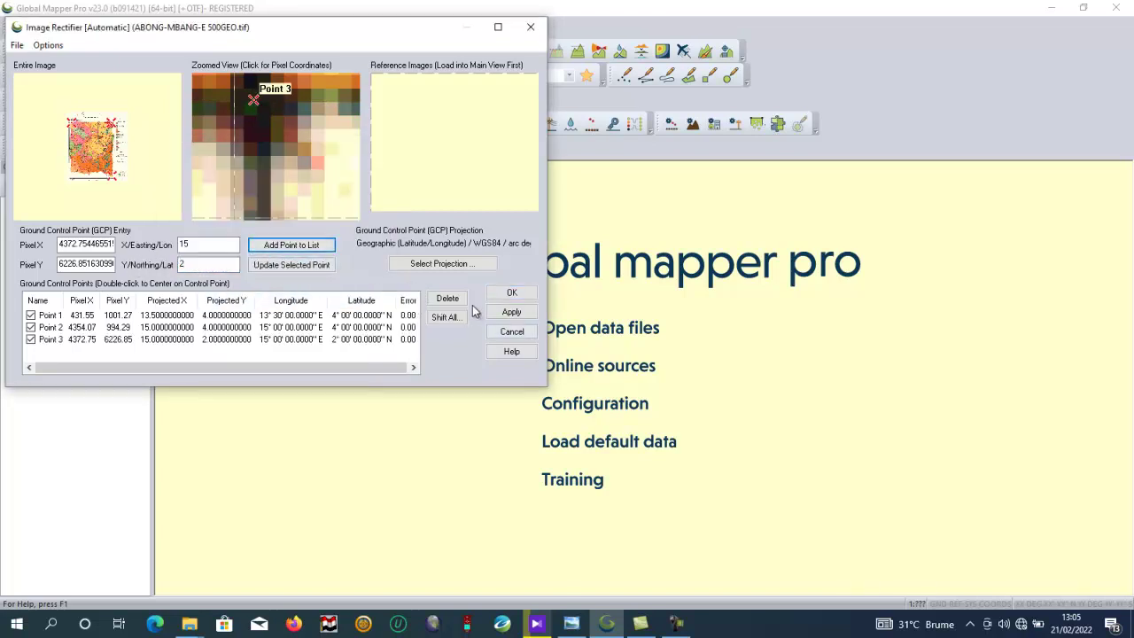
Examine the southwest grid crossing and its coordinate labels in Windows Photo Viewer, and return to Global Mapper's Image Rectifier
left_click(572, 623)
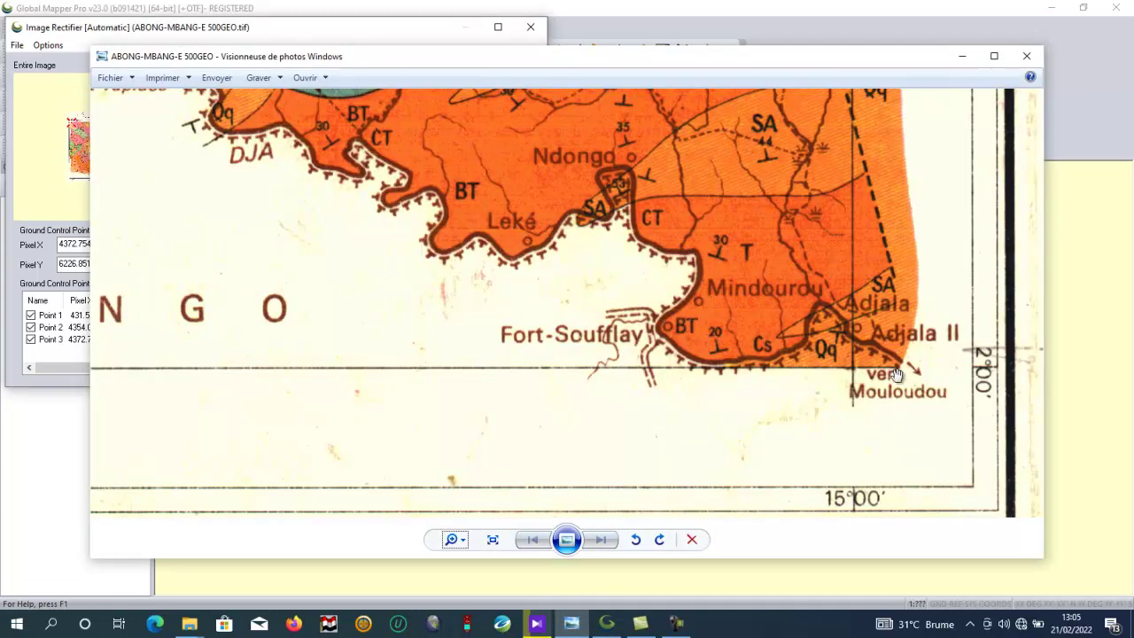
scroll(627, 403, "down", 5)
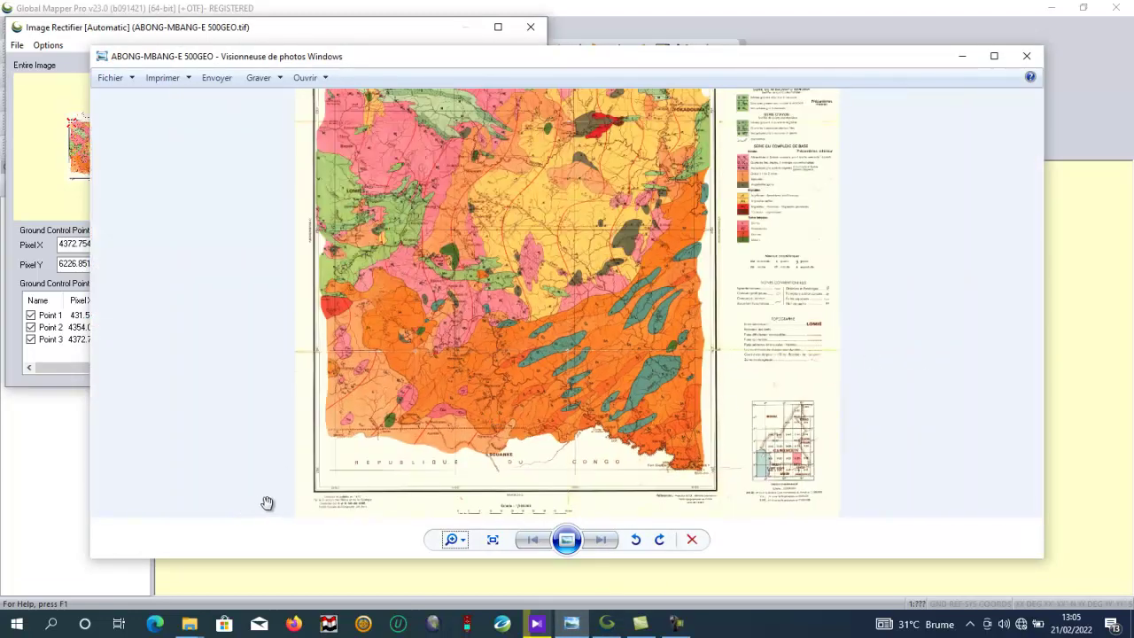
scroll(329, 483, "up", 2)
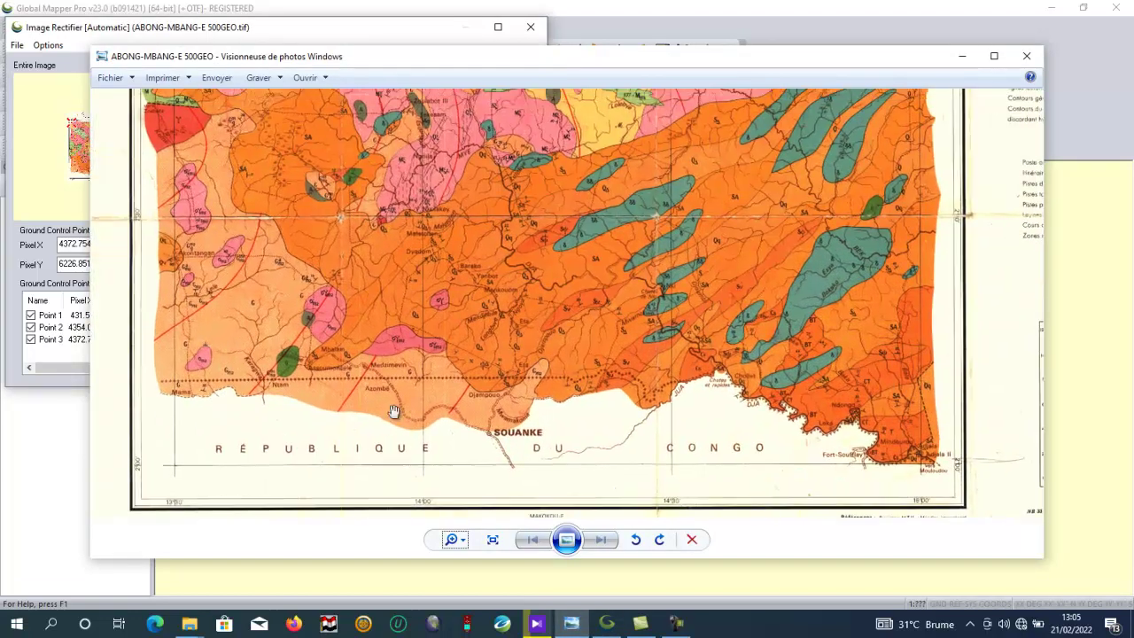
left_click_drag(94, 461, 136, 446)
scroll(149, 441, "up", 4)
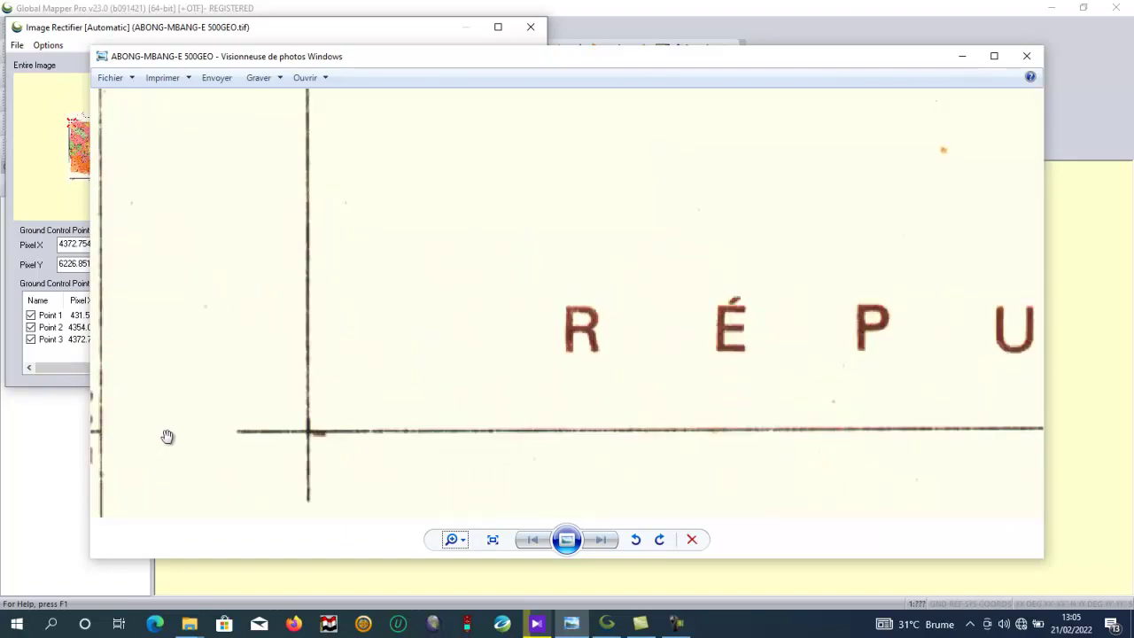
left_click(571, 622)
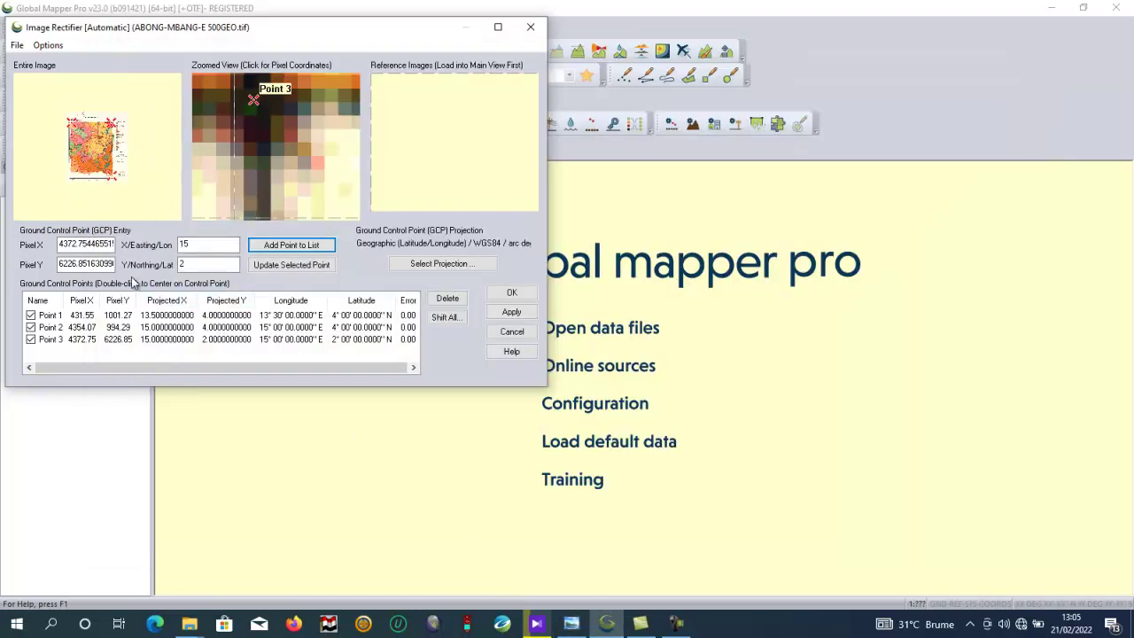
Pick the centre of the southwest grid crossing beside the RÉPUBLIQUE lettering as the next control point's pixel position
scroll(276, 153, "down", 5)
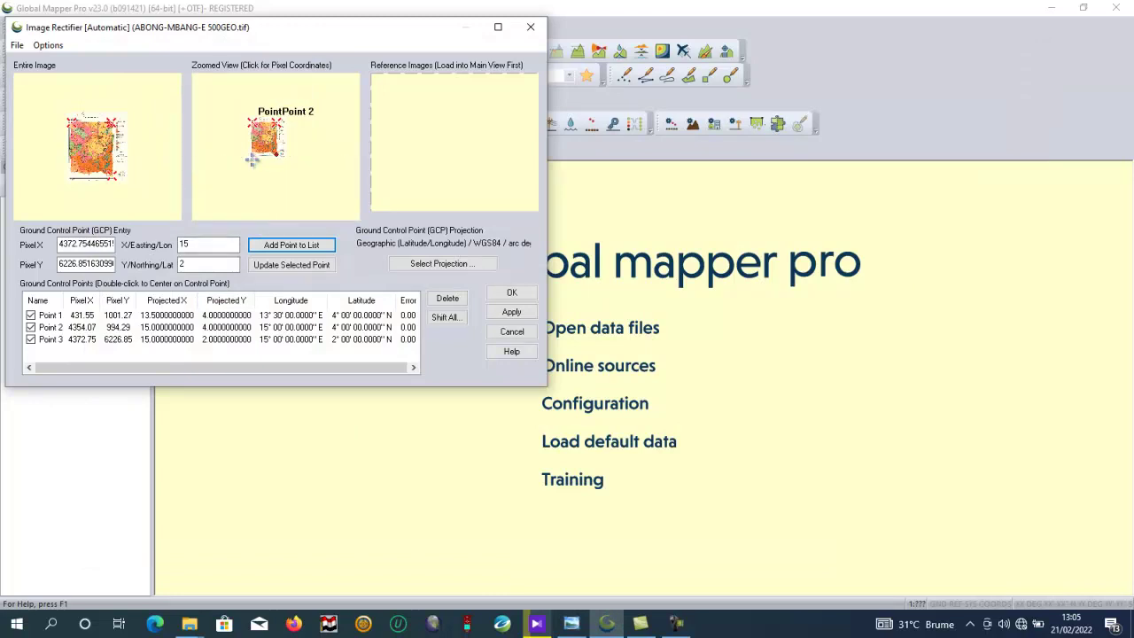
left_click_drag(243, 147, 285, 185)
left_click_drag(226, 85, 289, 135)
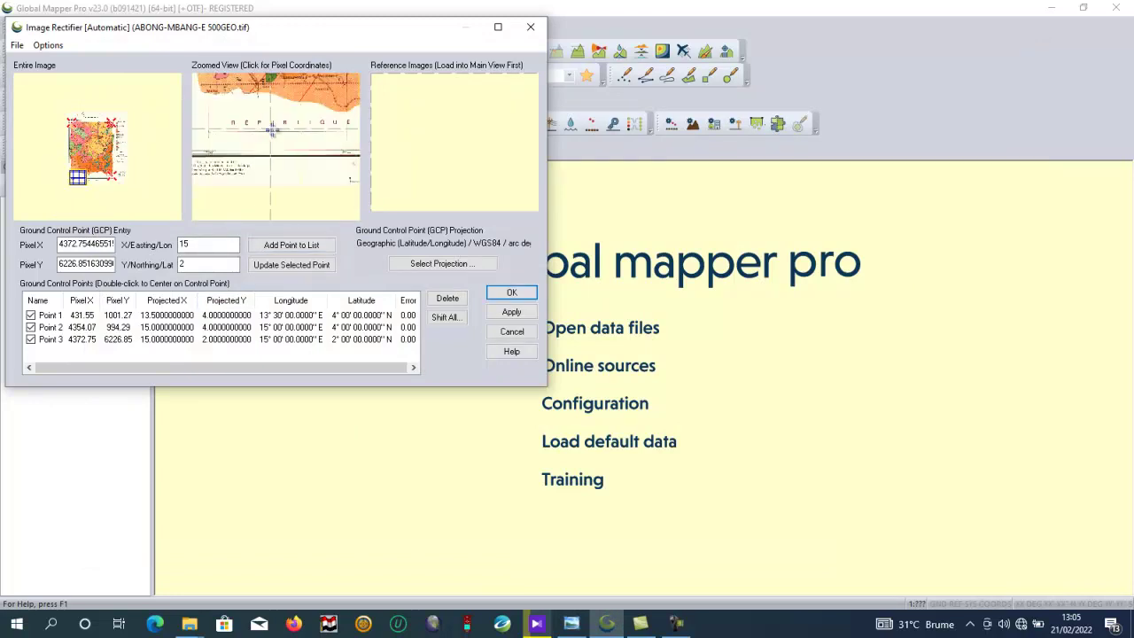
scroll(248, 157, "down", 1)
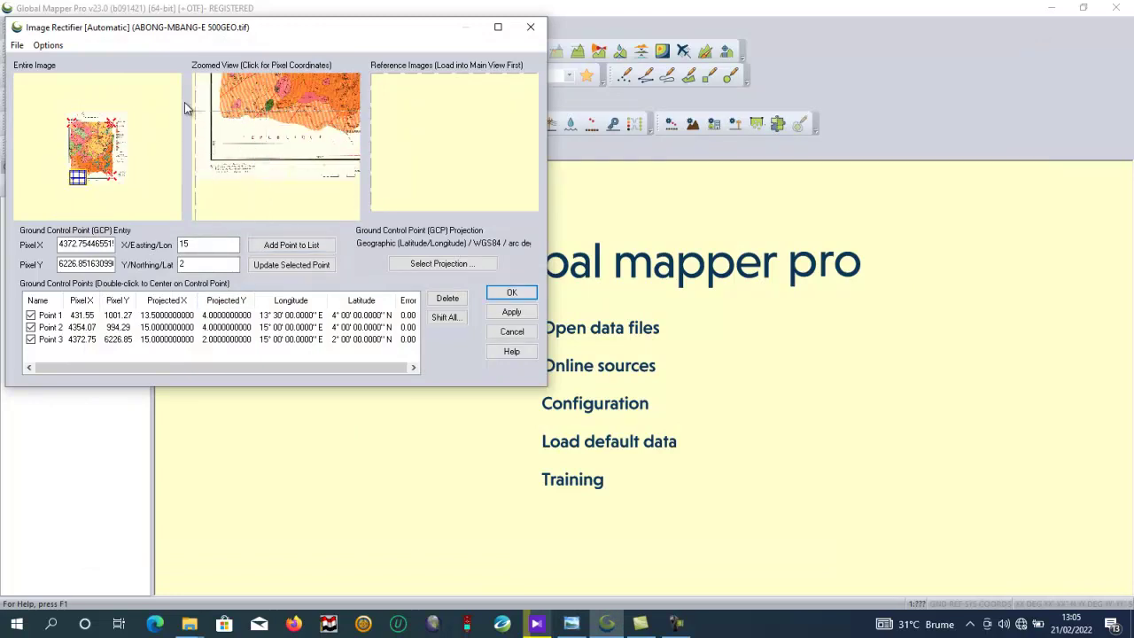
scroll(263, 166, "up", 1)
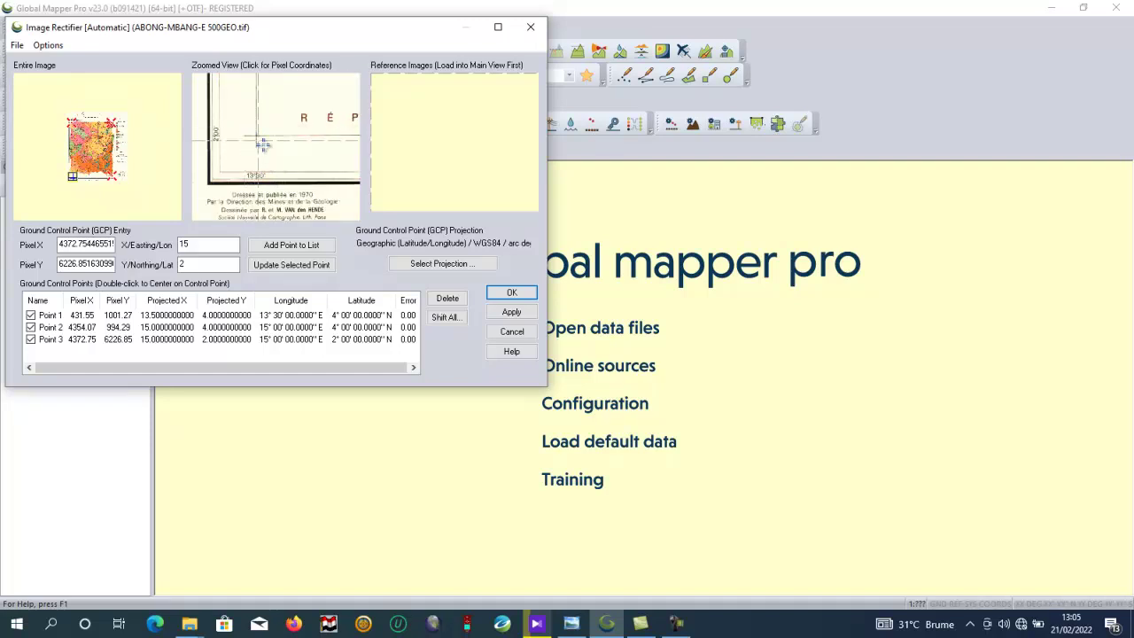
scroll(266, 142, "up", 1)
scroll(299, 146, "up", 2)
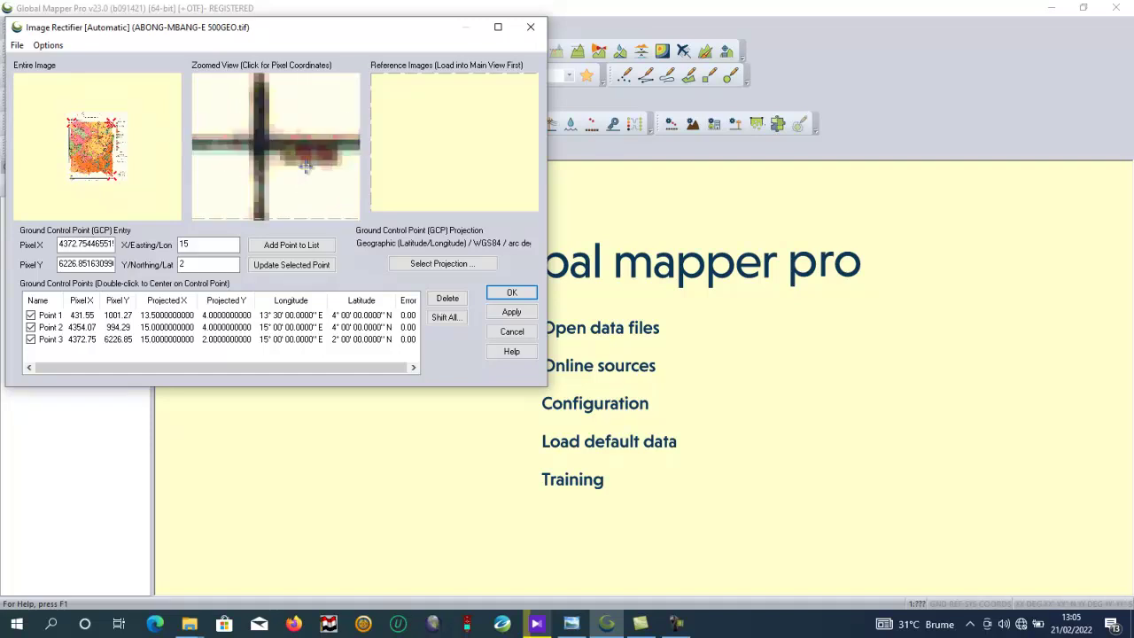
left_click_drag(225, 121, 296, 182)
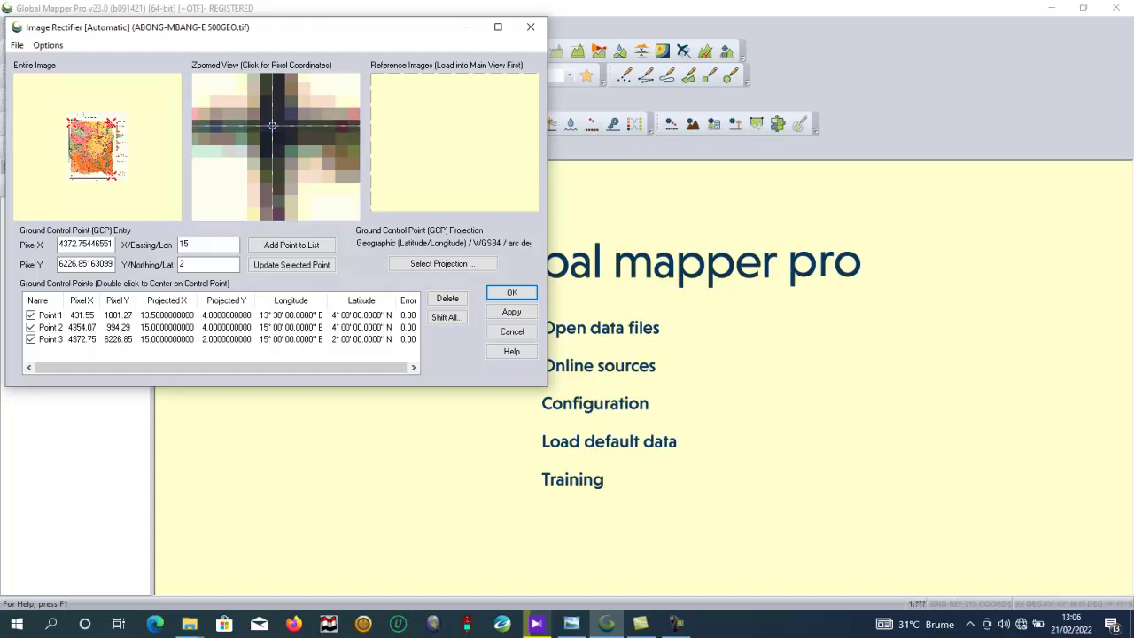
left_click(272, 125)
Set the southwest control point's longitude to 13.5, keep latitude 2, and add it to the list with the default name
left_click(183, 244)
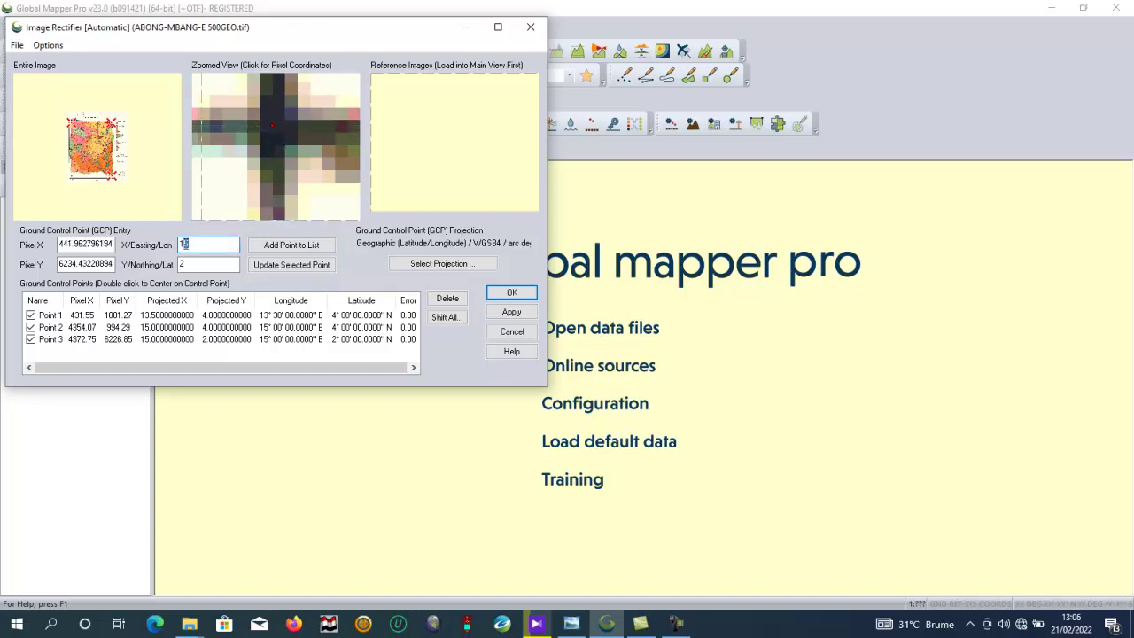
type("13.")
left_click(285, 245)
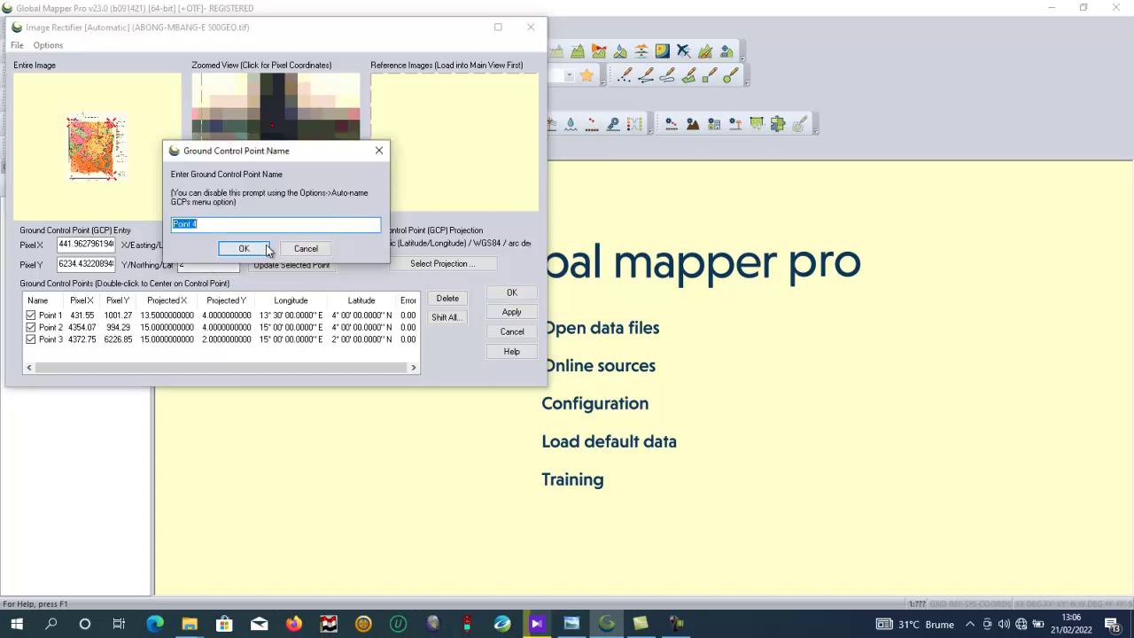
left_click(266, 245)
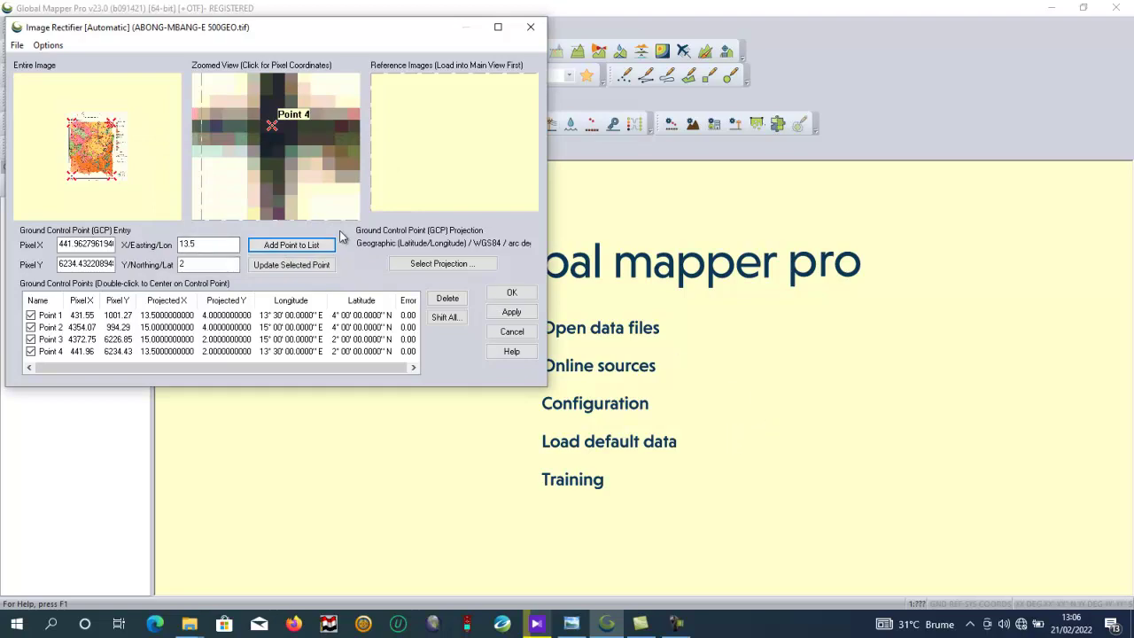
Look over the whole map in Windows Photo Viewer, and check the coordinates of Point 1 and Point 2 in Global Mapper's control point list
left_click(572, 624)
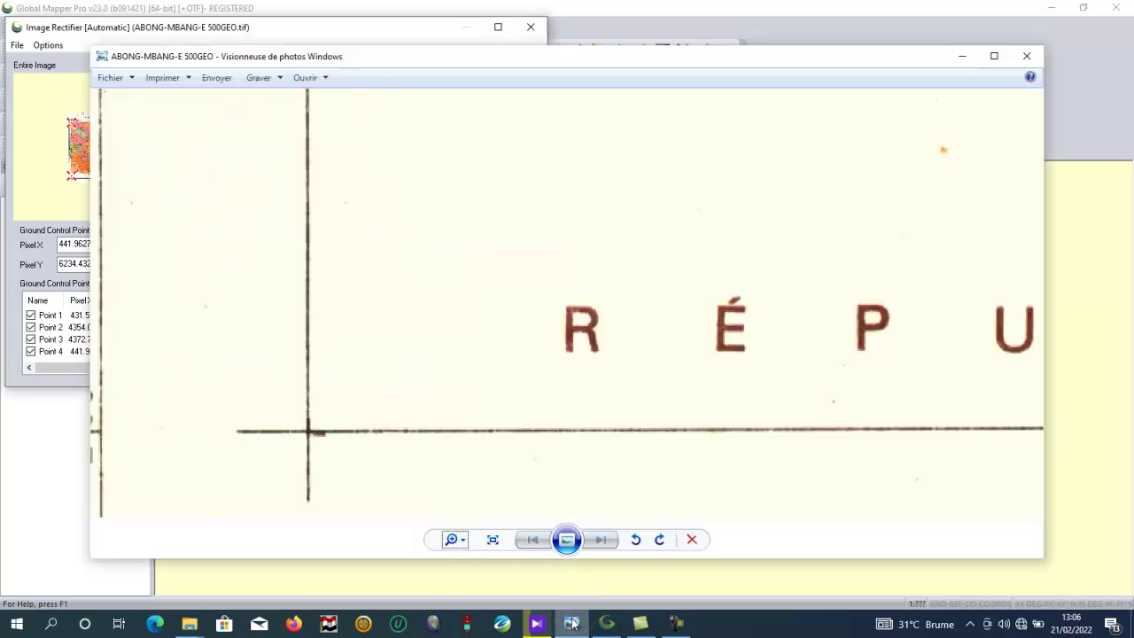
scroll(658, 357, "down", 10)
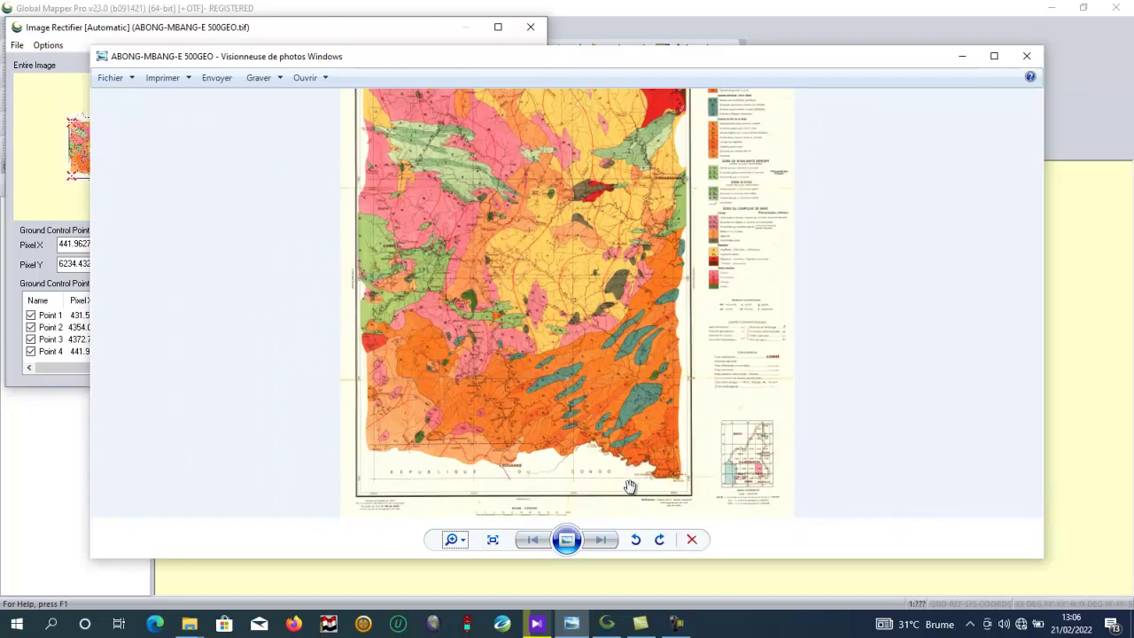
left_click(574, 630)
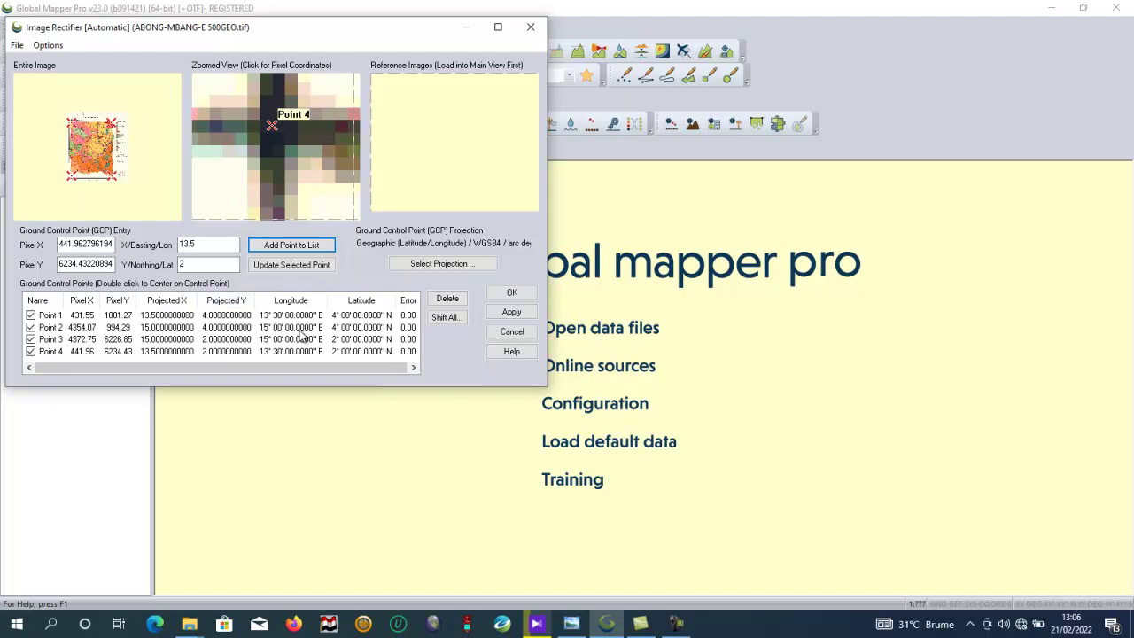
left_click(274, 318)
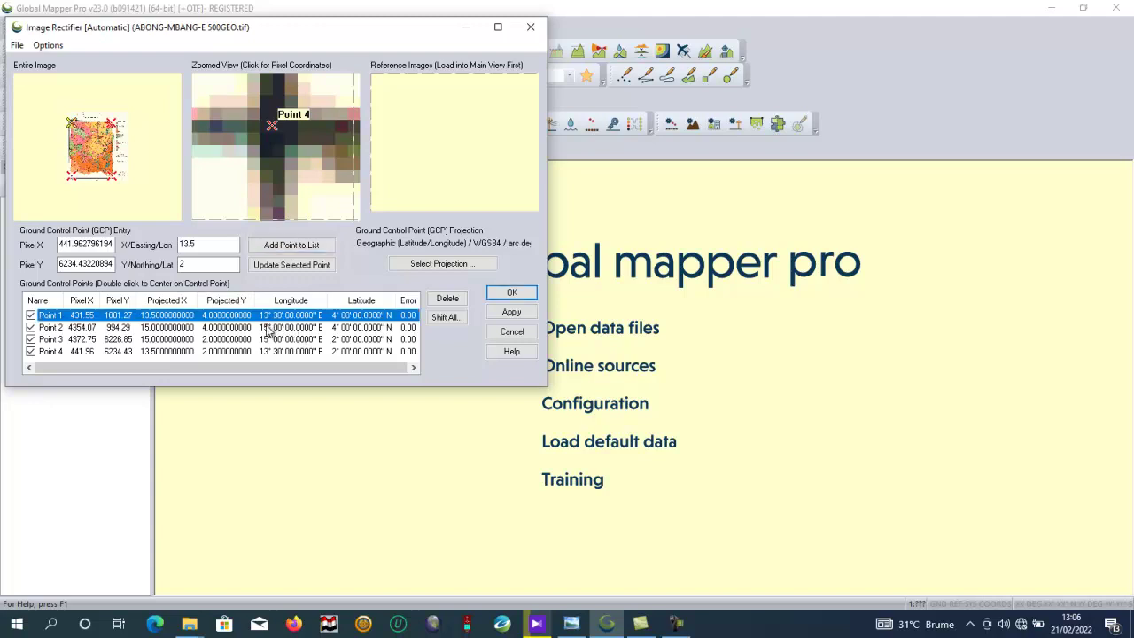
left_click(275, 327)
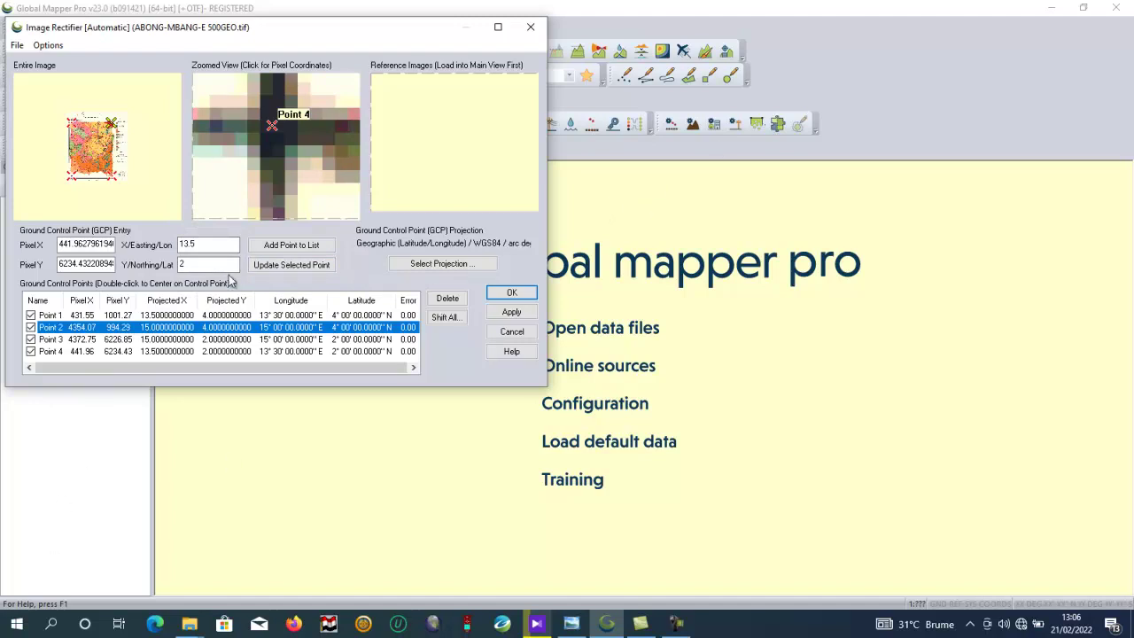
Confirm Geographic (Latitude/Longitude) with the WGS84 datum as the control point projection, and finish the rectification to load the map
left_click(442, 264)
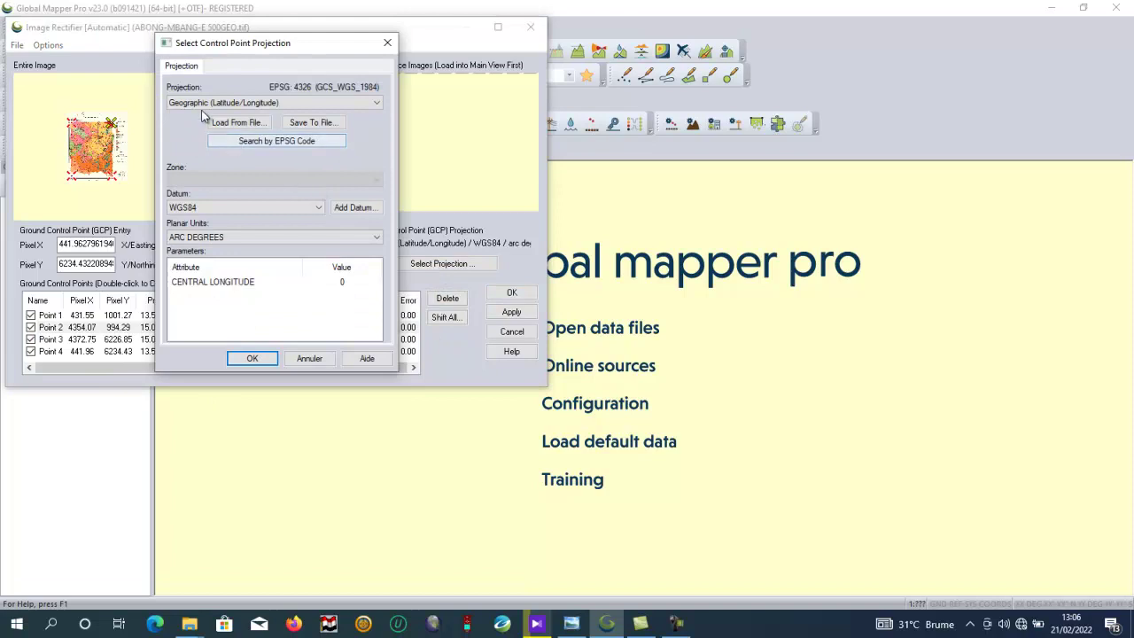
left_click(312, 103)
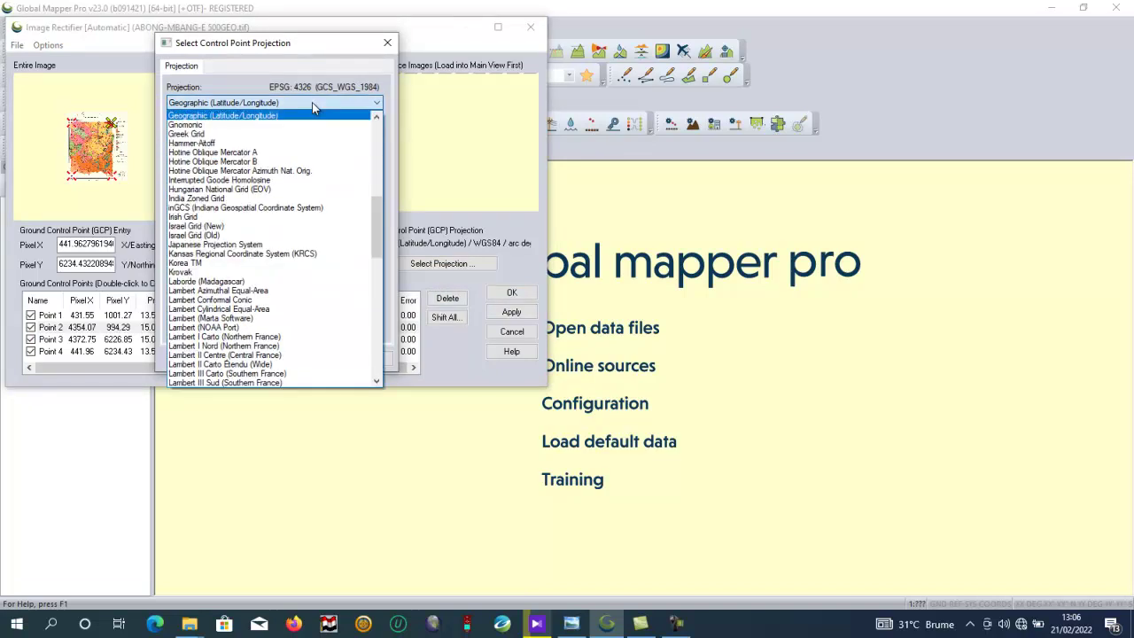
left_click(311, 102)
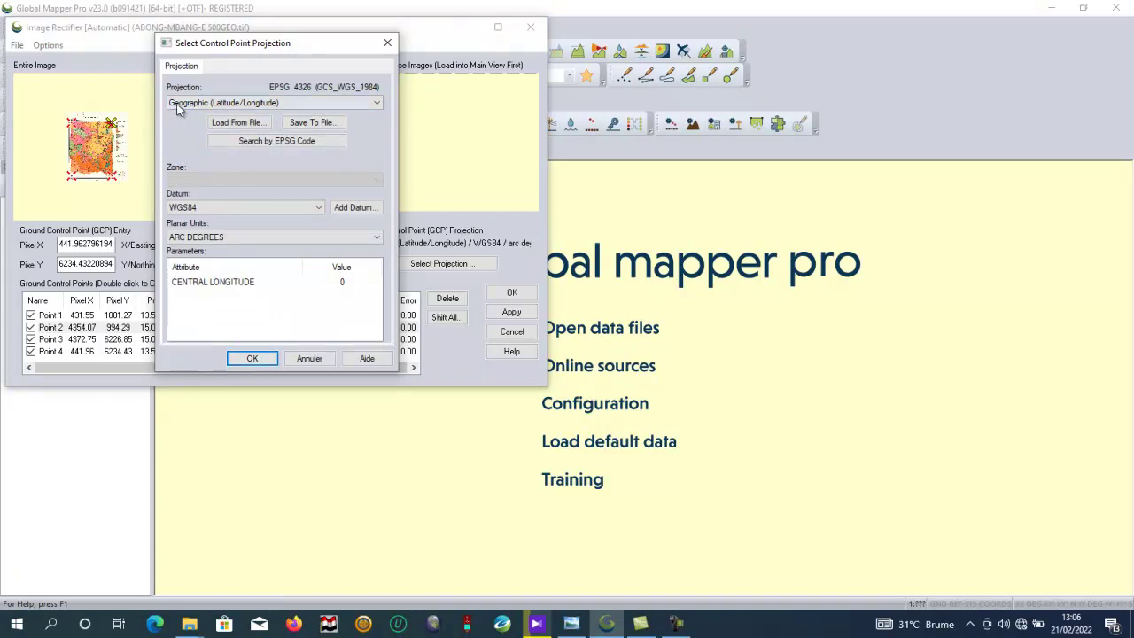
left_click(252, 358)
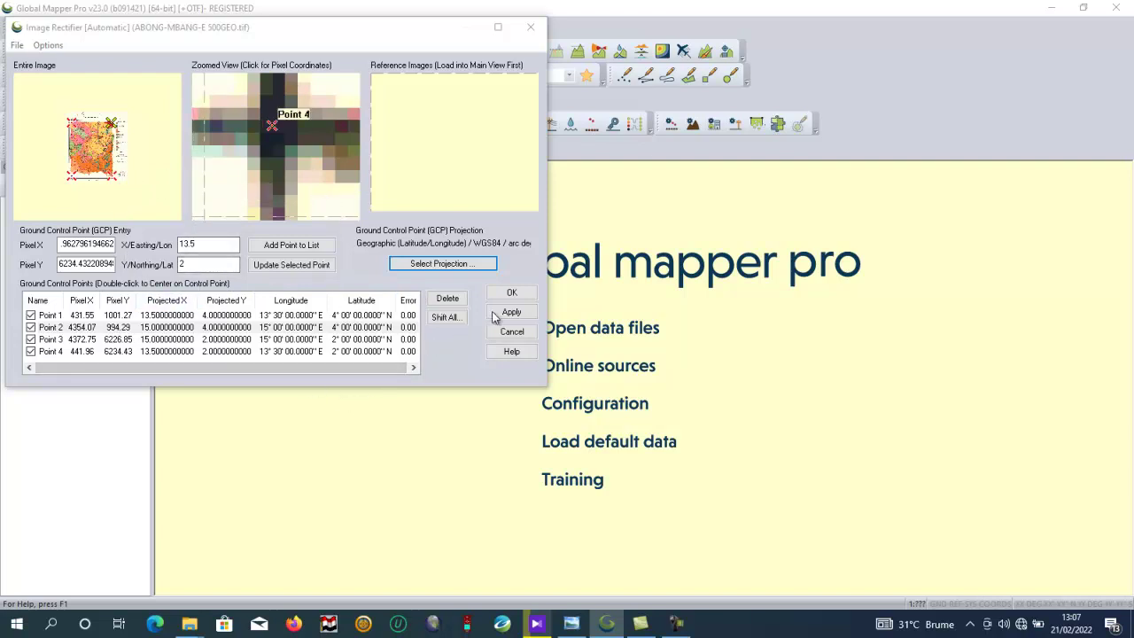
left_click(518, 297)
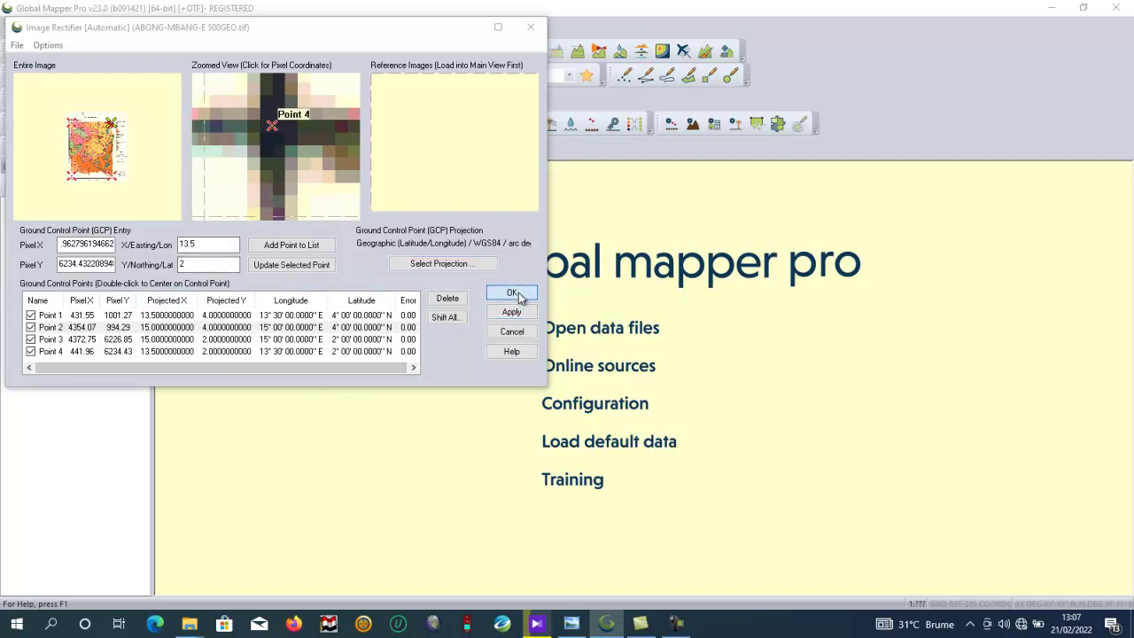
left_click(214, 296)
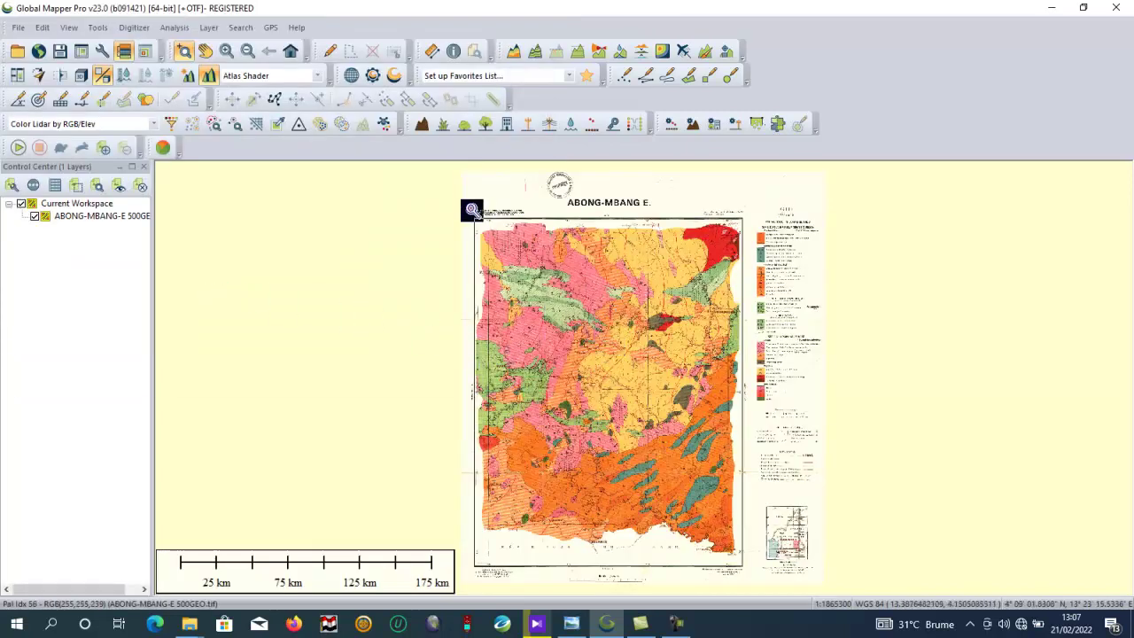
Examine the rectified ABONG-MBANG E map at several scales, including its northwest frame corner, and look over the file and export commands
left_click_drag(452, 203, 784, 298)
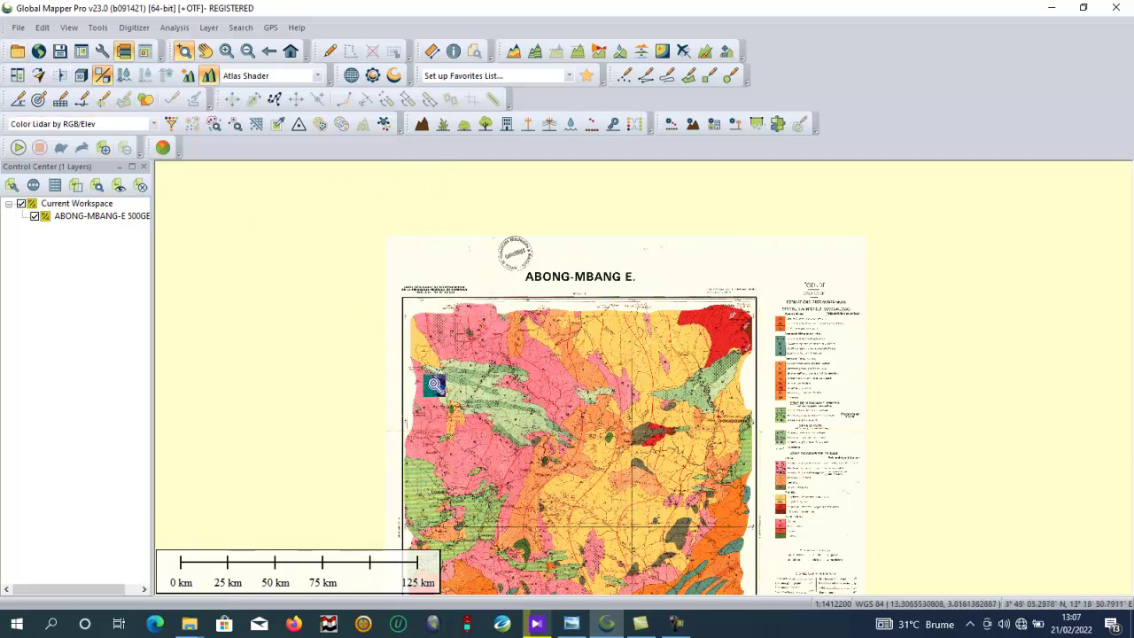
left_click(13, 26)
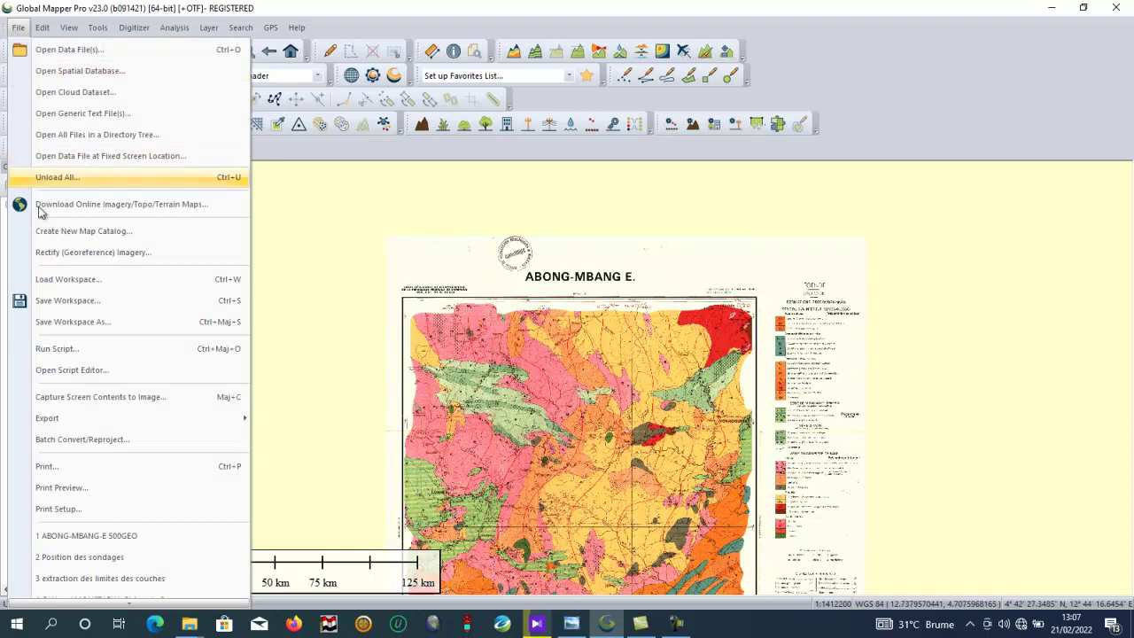
mouse_move(120, 419)
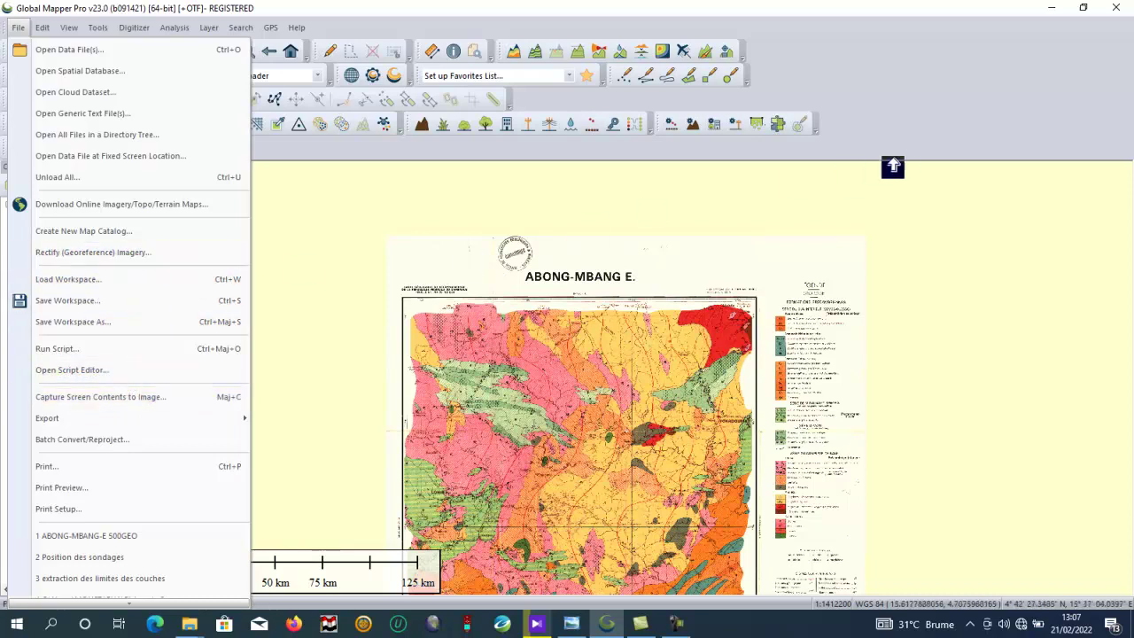
left_click(727, 187)
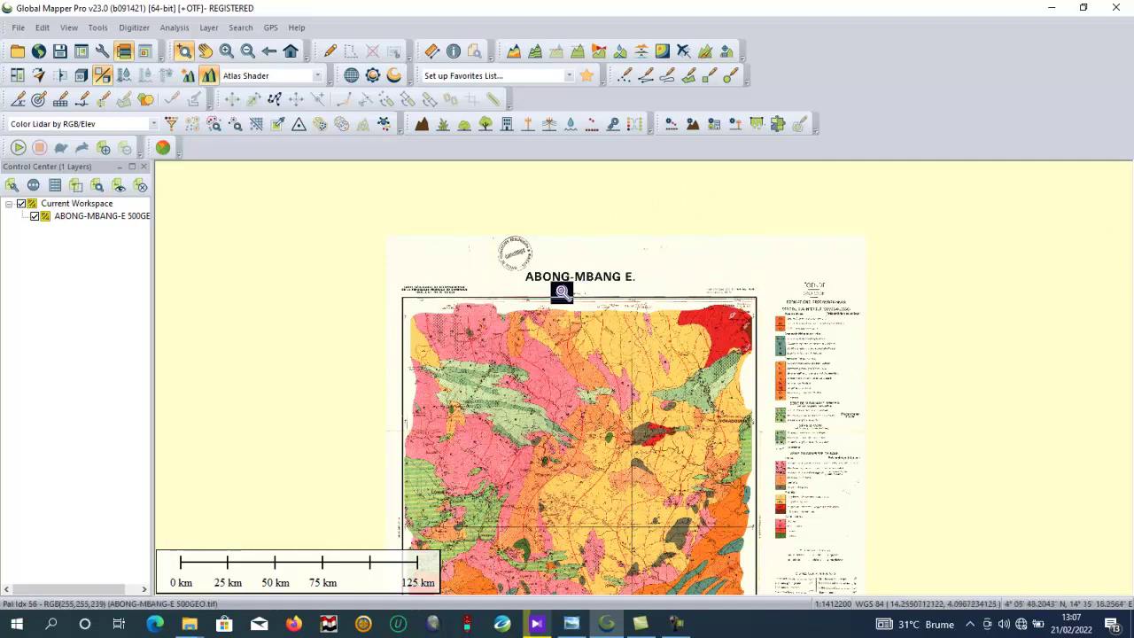
scroll(568, 263, "down", 2)
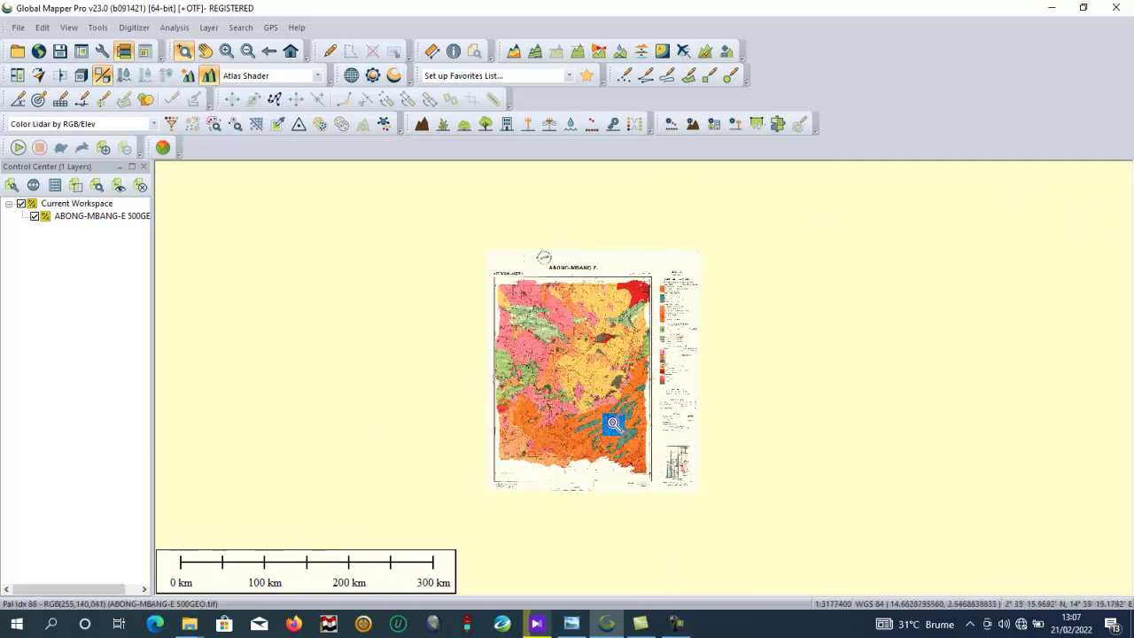
scroll(598, 422, "up", 1)
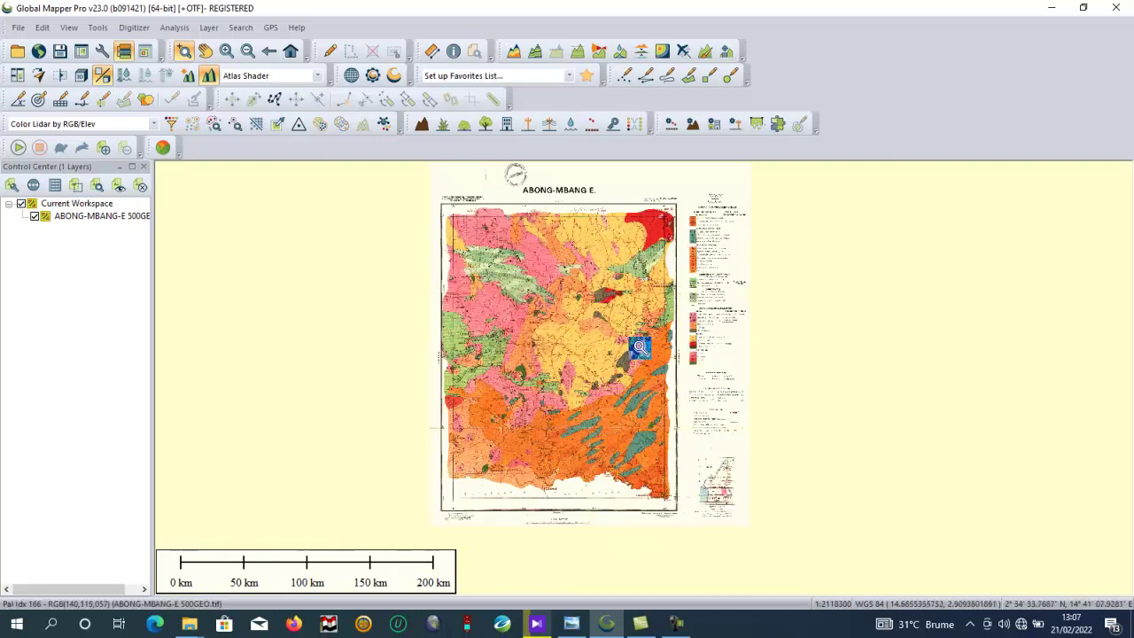
scroll(612, 266, "down", 1)
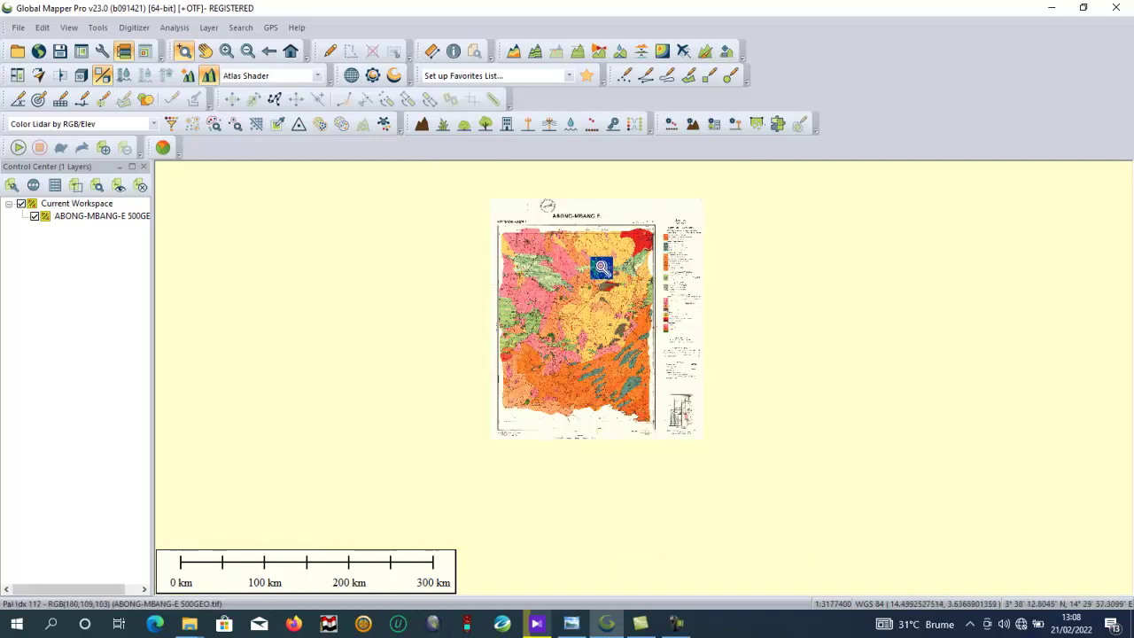
scroll(631, 251, "up", 2)
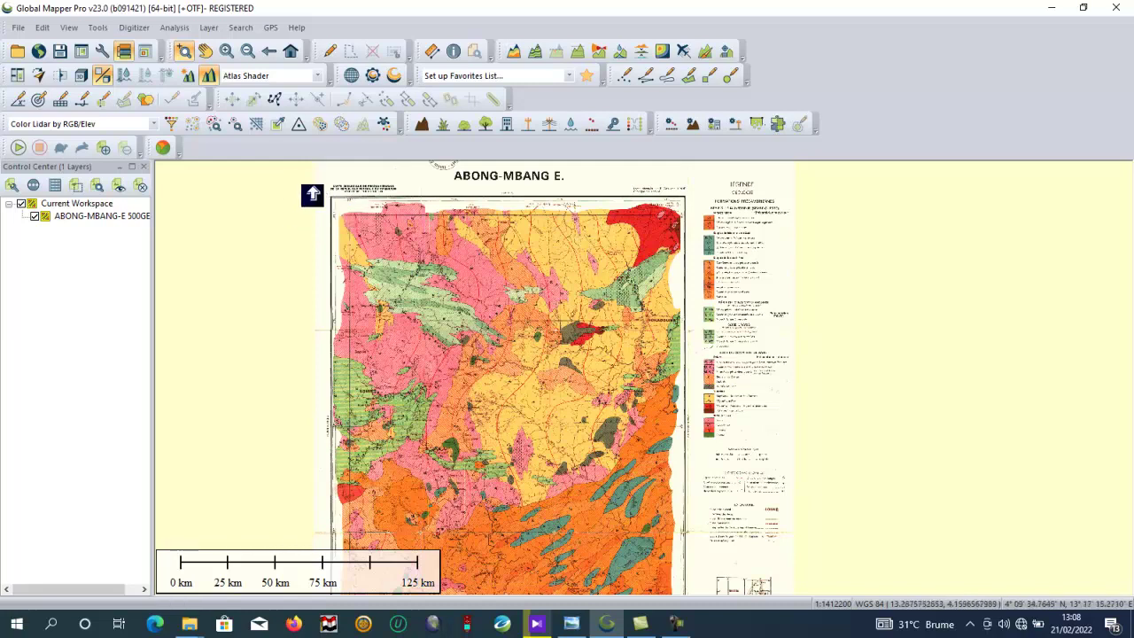
key("Up")
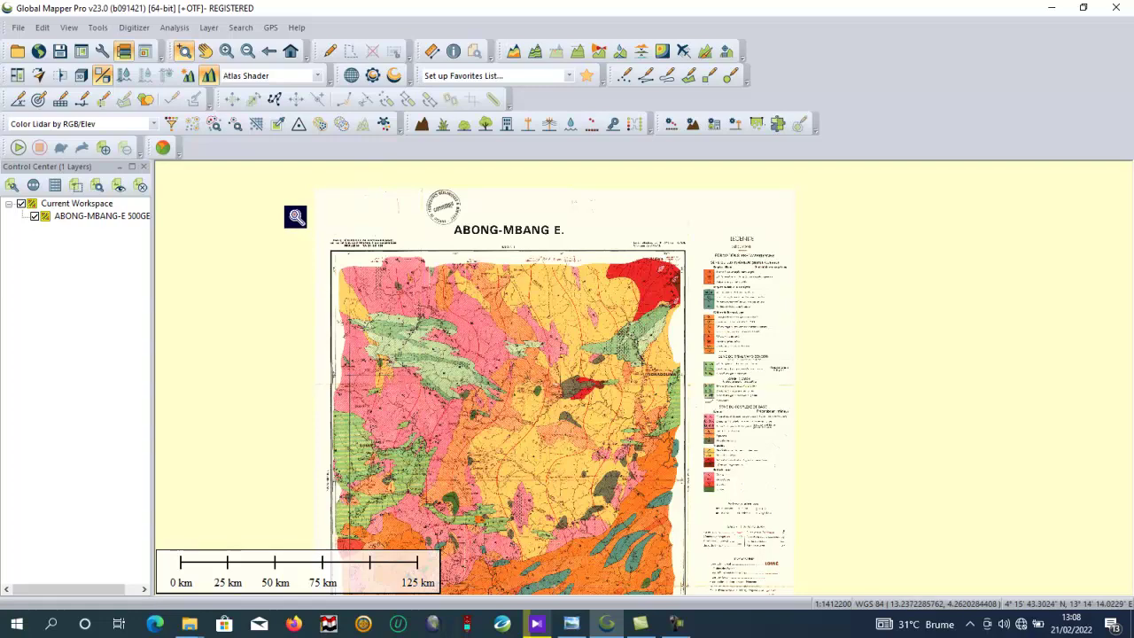
left_click_drag(288, 216, 328, 254)
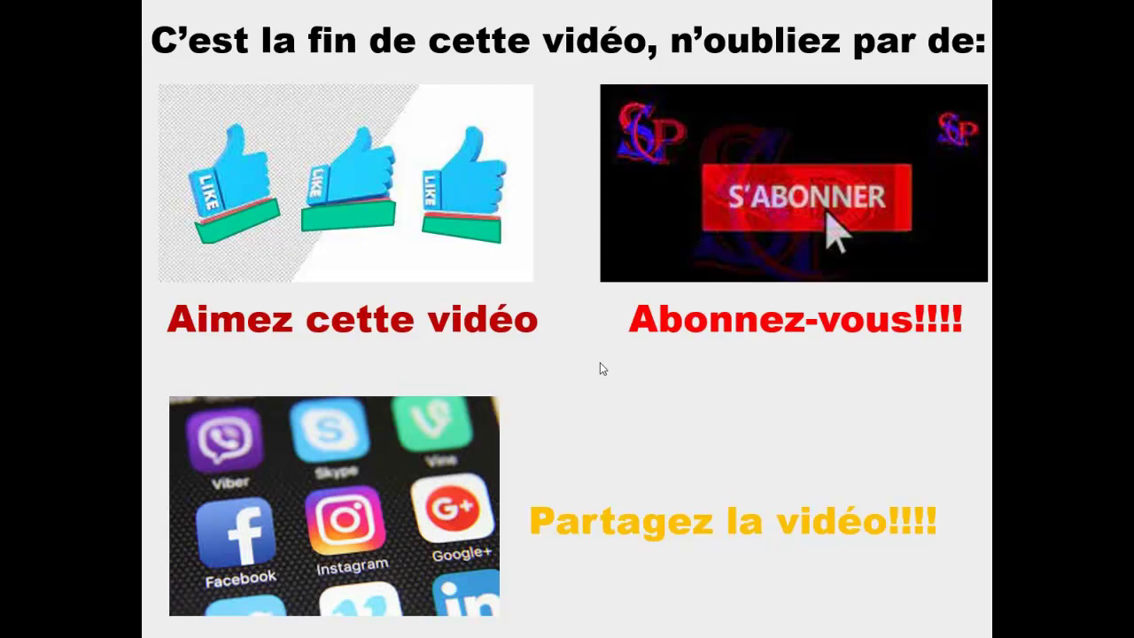
key("Right")
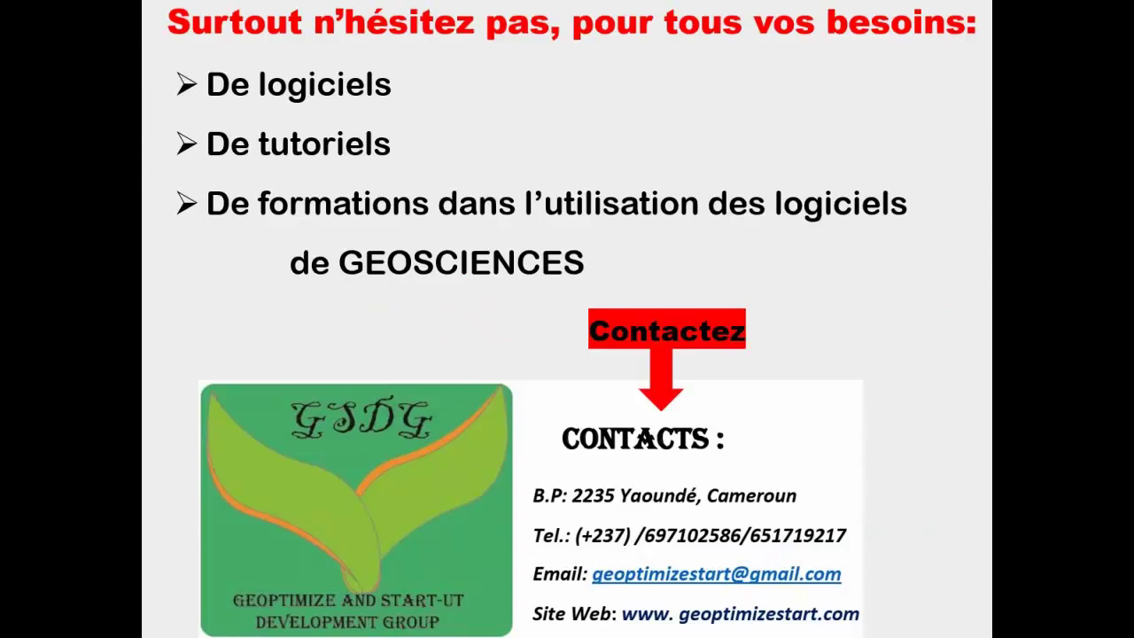